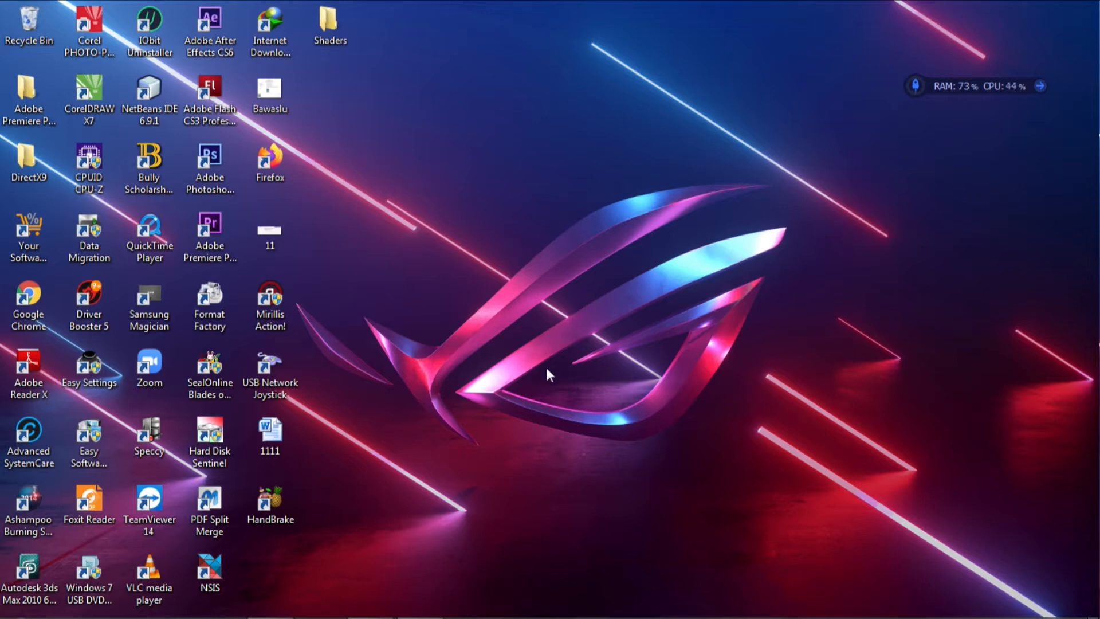
Switch to Google Chrome and search Google for "download virtual box"
left_click(273, 603)
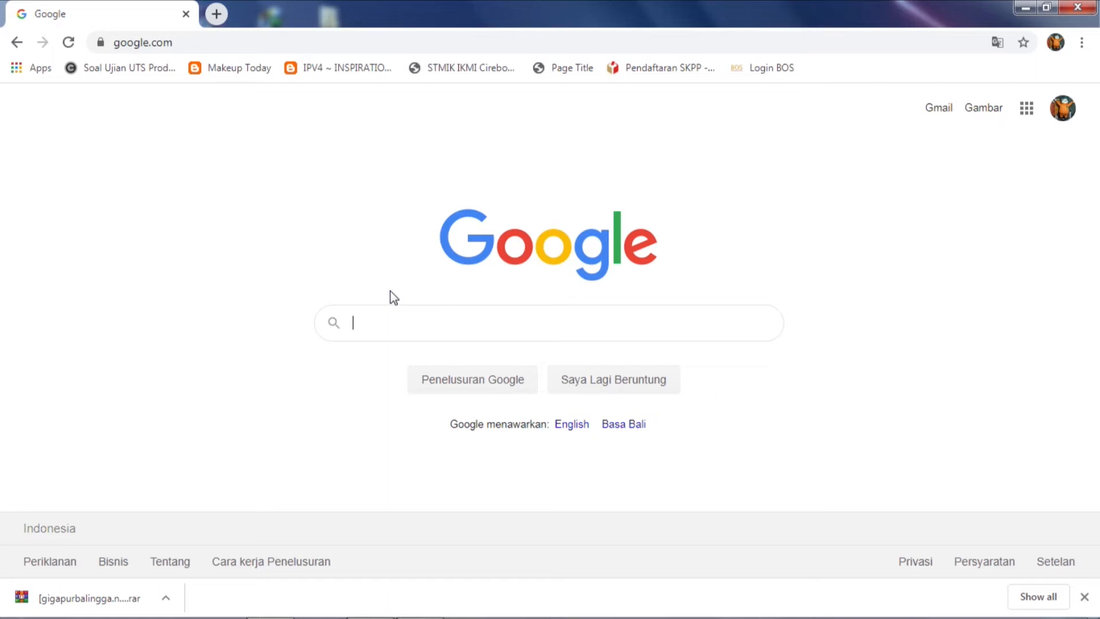
type("download ")
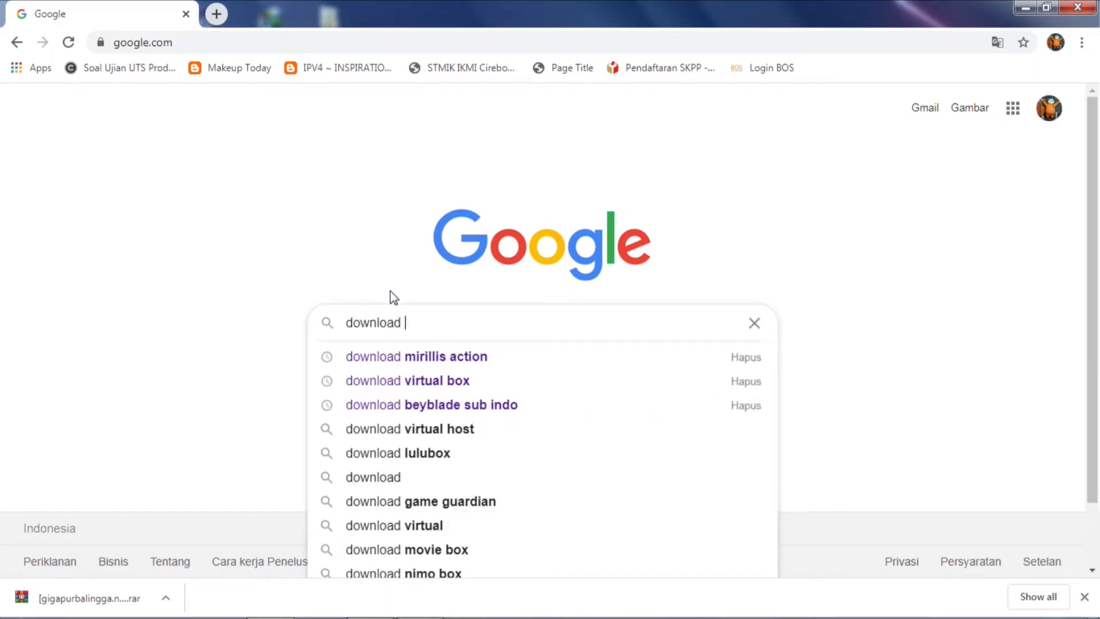
type("virtual")
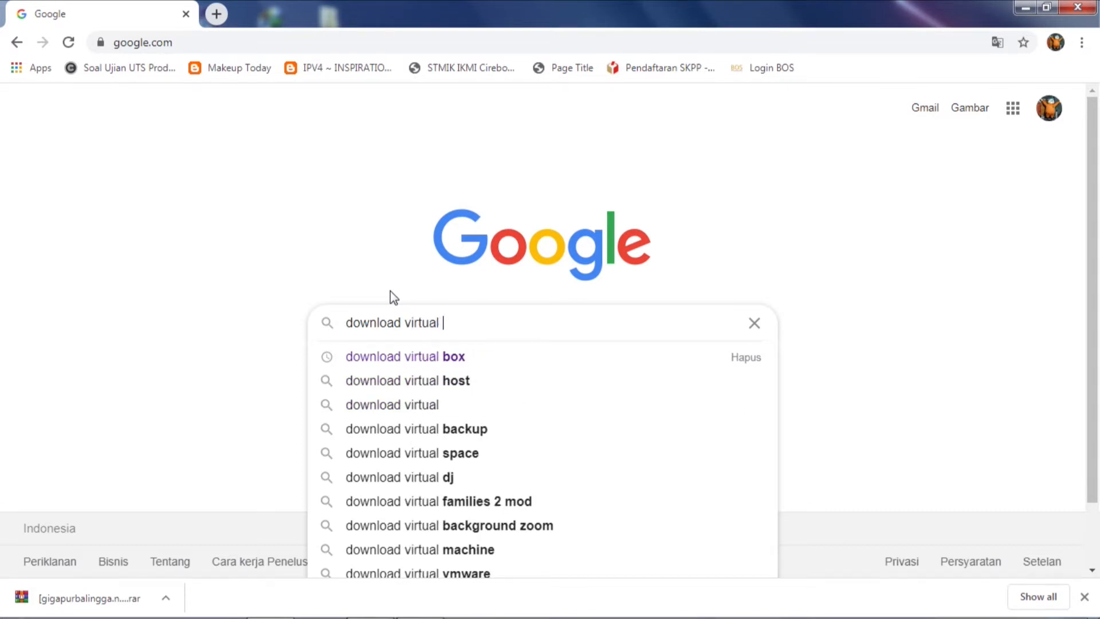
key("Down")
key("Return")
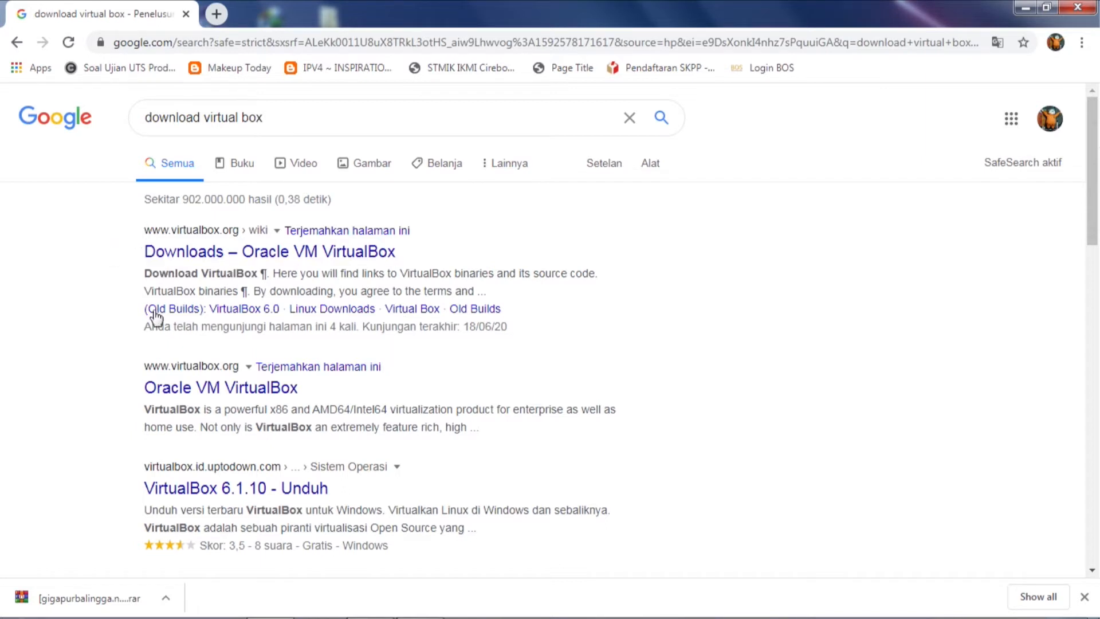
Open the official VirtualBox downloads page in a new tab and start downloading the VirtualBox 6.1.10 package for Windows hosts
middle_click(246, 255)
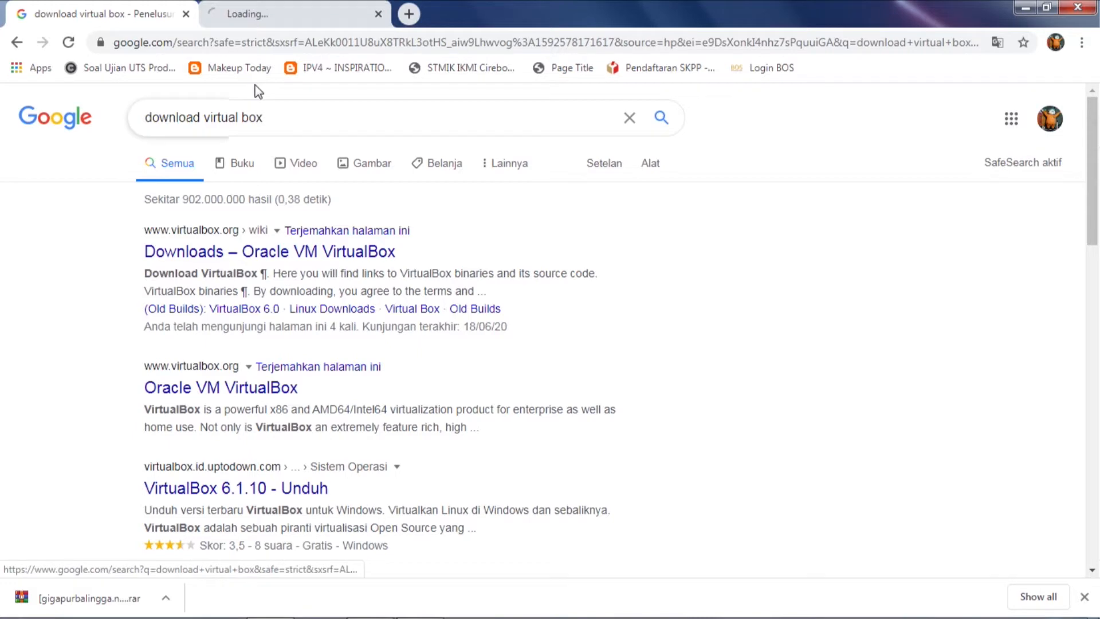
left_click(302, 9)
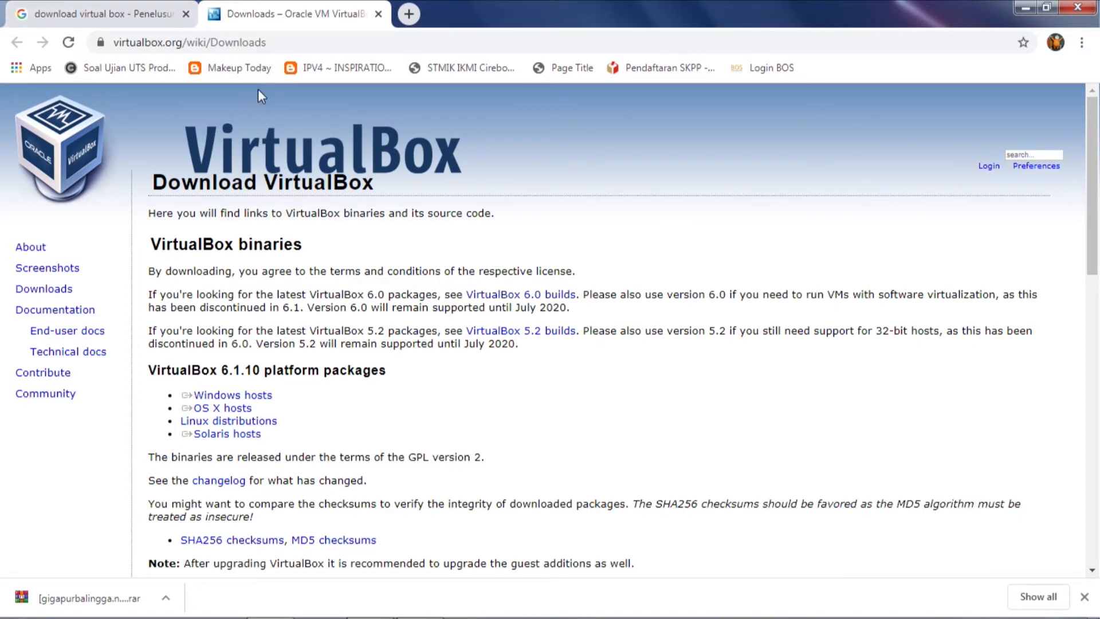
scroll(285, 89, "down", 3)
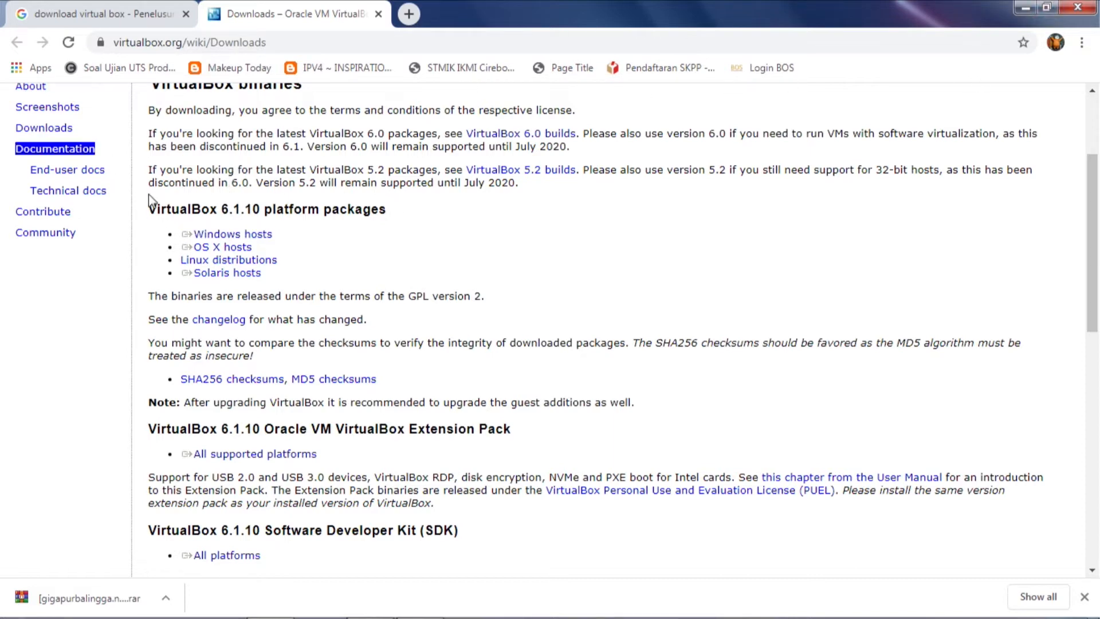
double_click(172, 209)
left_click(447, 206)
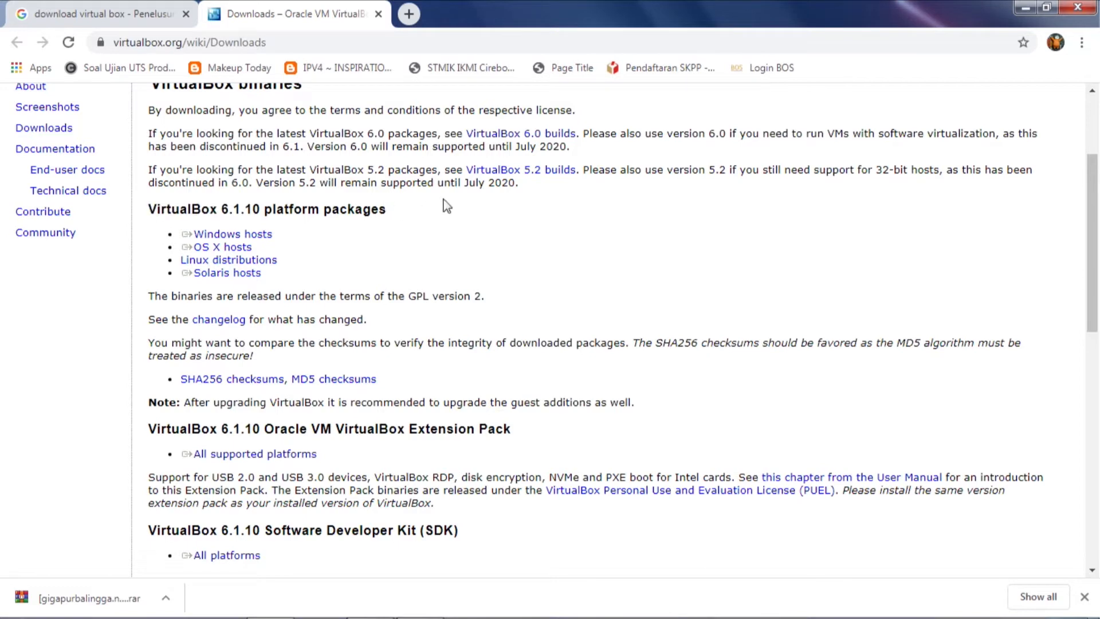
left_click(221, 235)
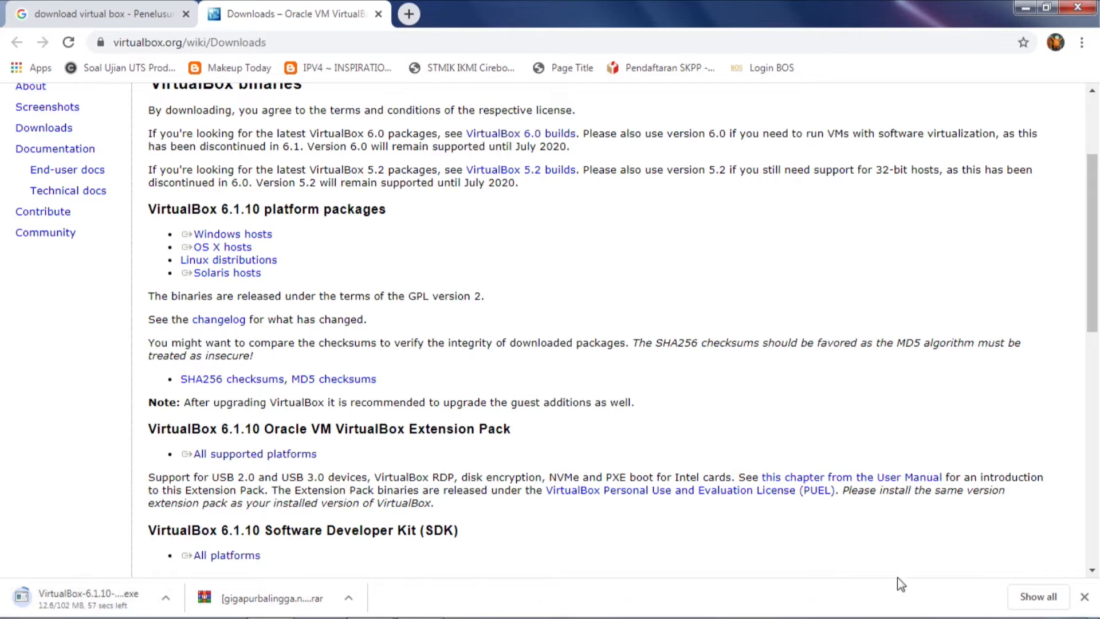
Cancel the VirtualBox-6.1.10-138449-Win.exe download, remove it from the download list, and close the browser
left_click(1037, 593)
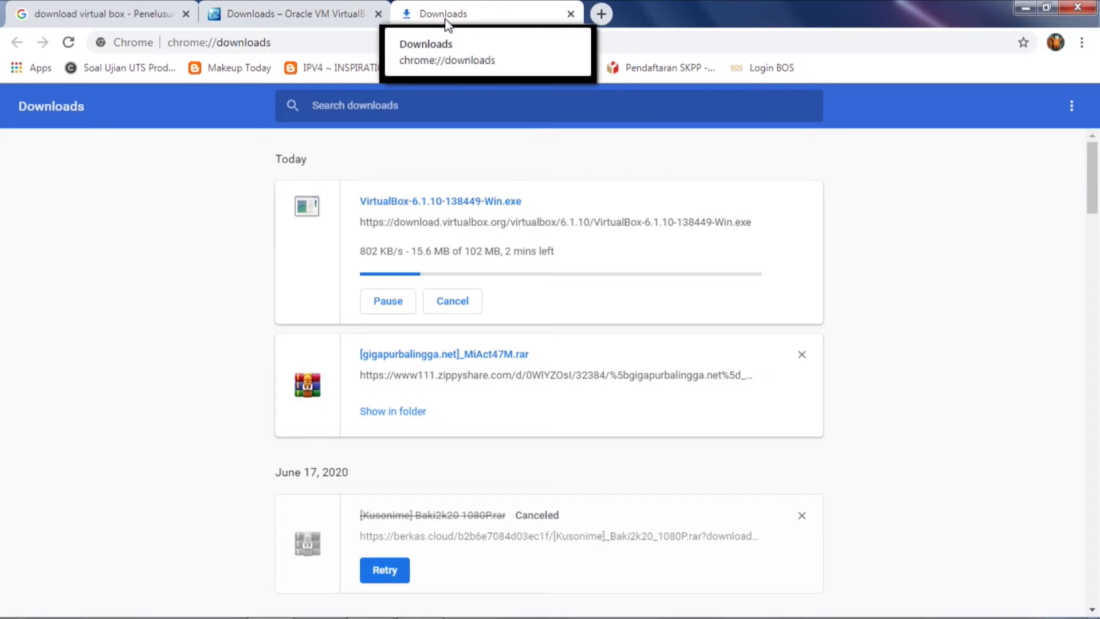
left_click(455, 306)
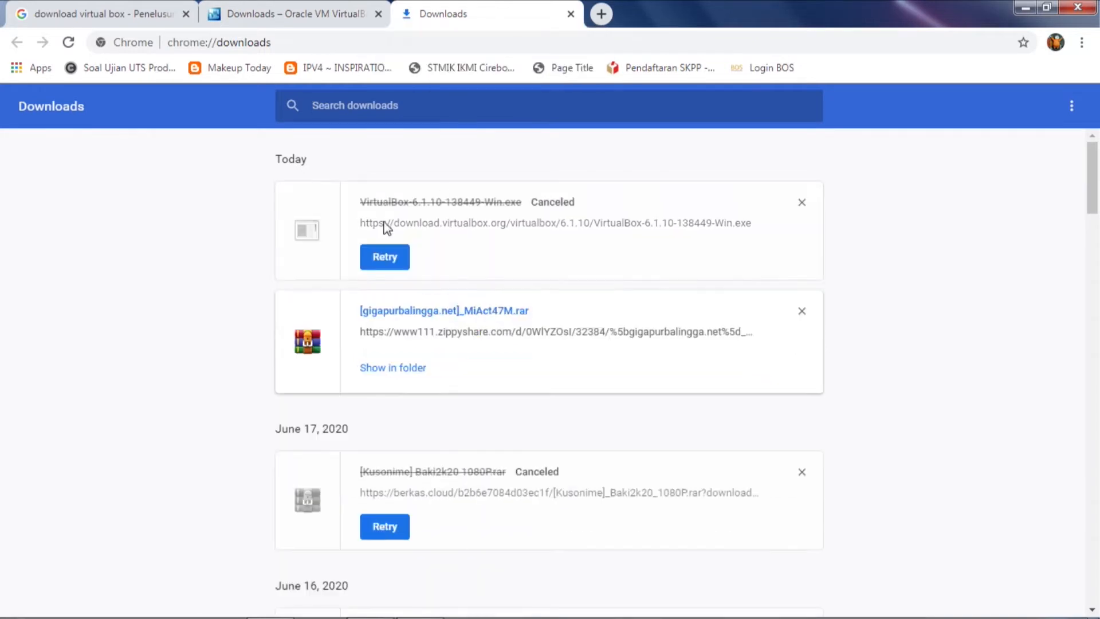
left_click(801, 201)
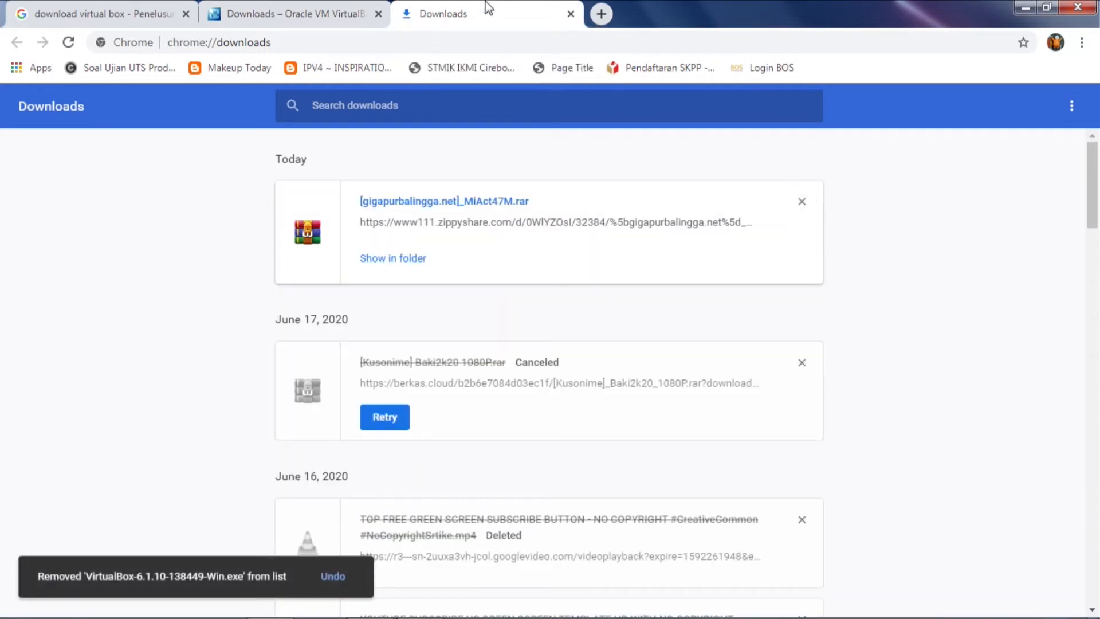
left_click(570, 15)
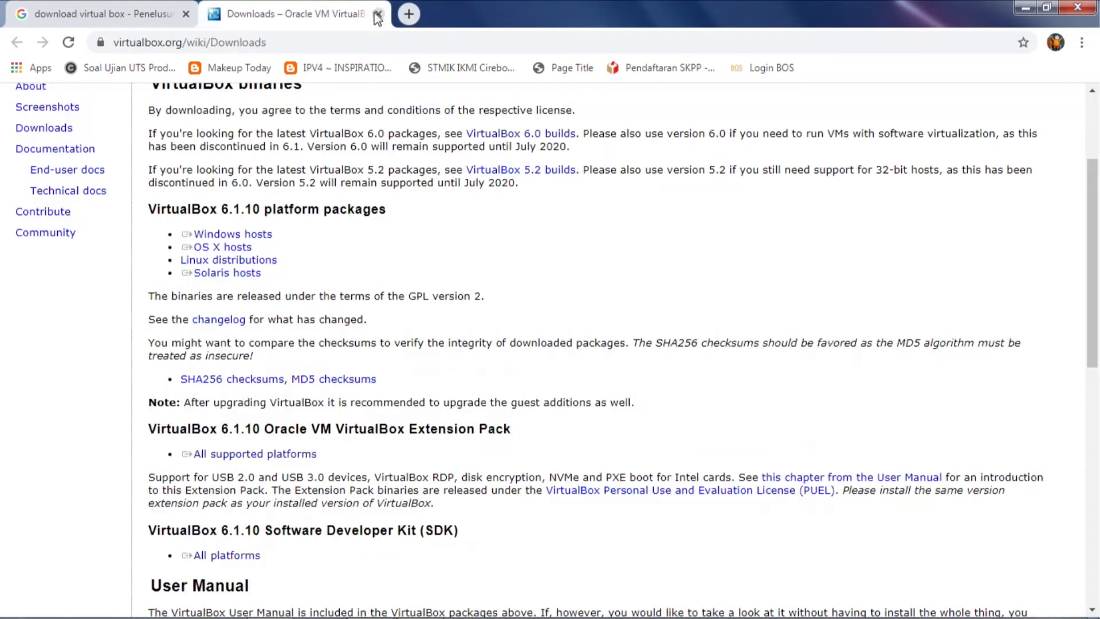
left_click(378, 15)
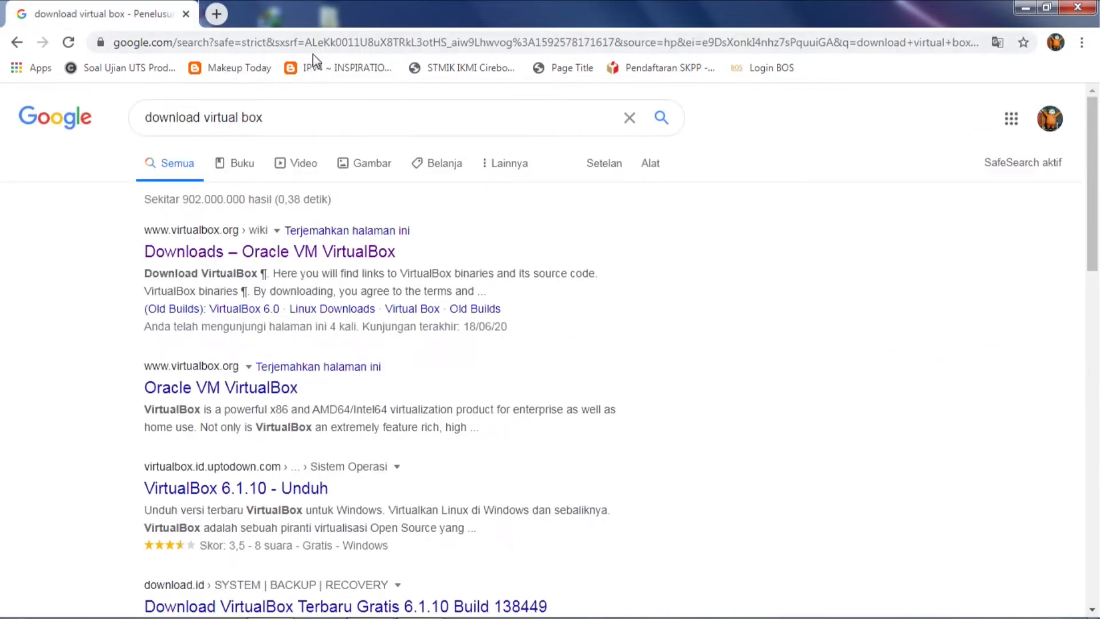
left_click(1094, 7)
right_click(591, 97)
left_click(628, 144)
right_click(573, 104)
left_click(628, 152)
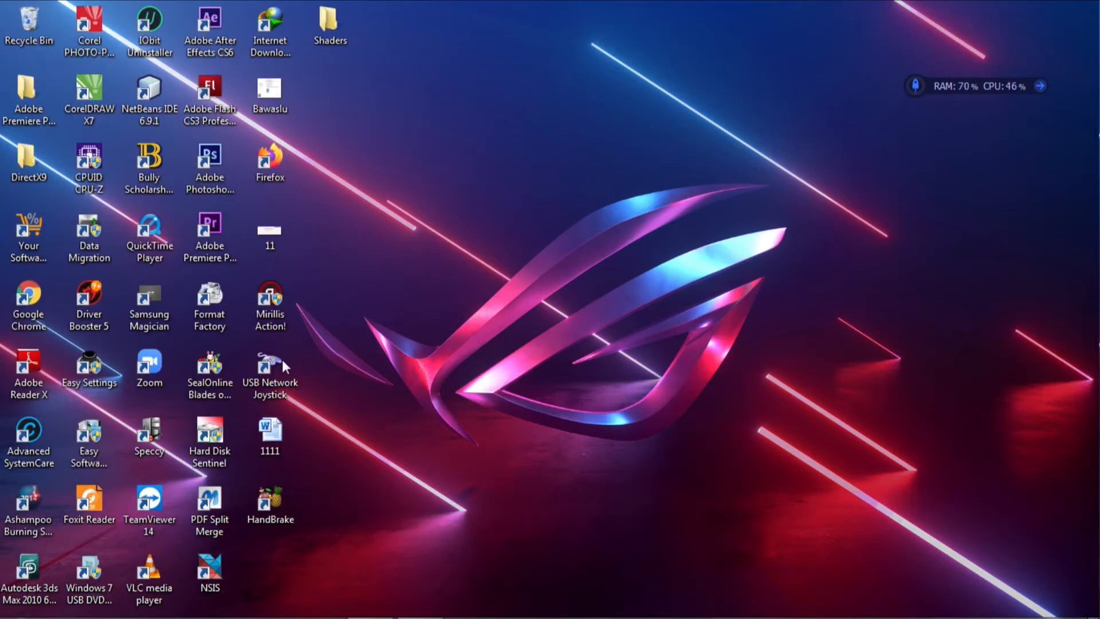
Launch the VirtualBox-5.2.0-118431-Win installer from the Aplikasi (Software) folder on Local Disk (A:), and minimize the file window
left_click(71, 611)
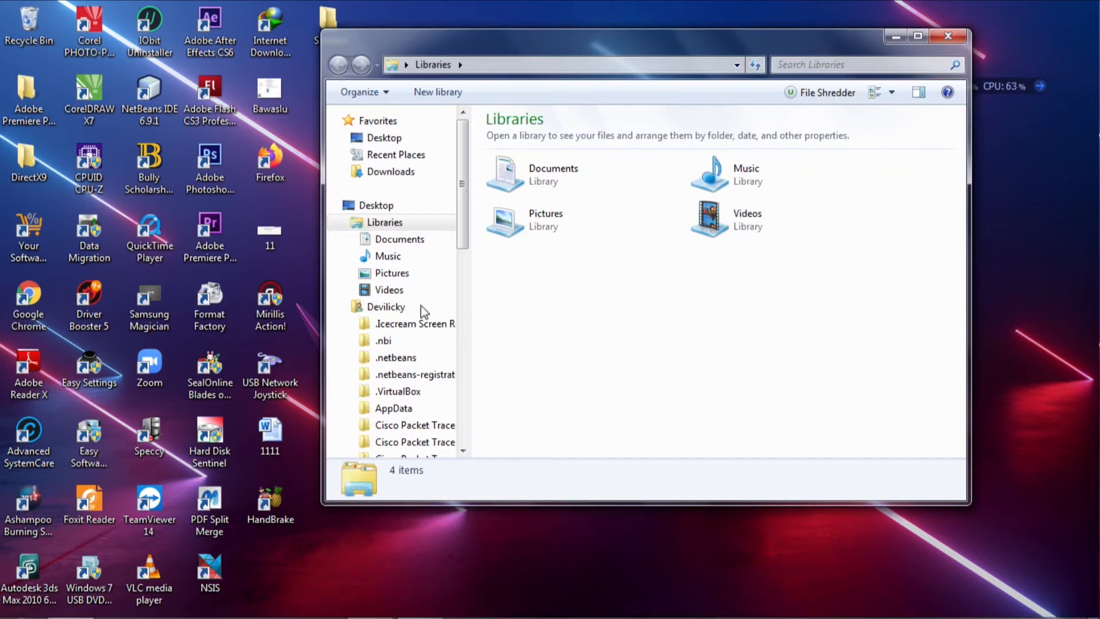
left_click(345, 307)
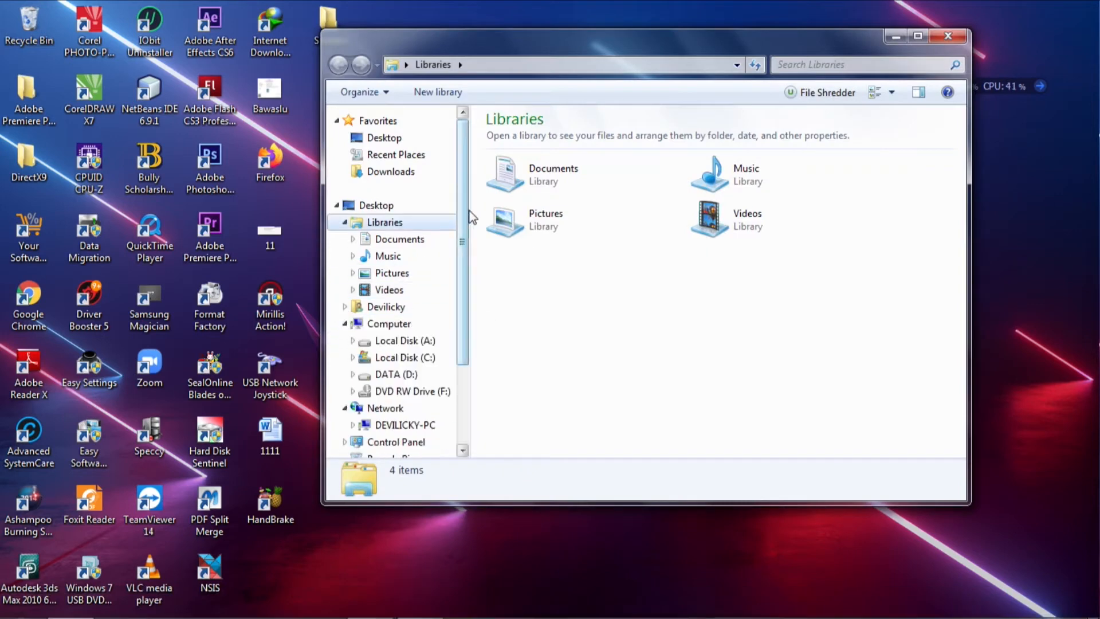
left_click(410, 339)
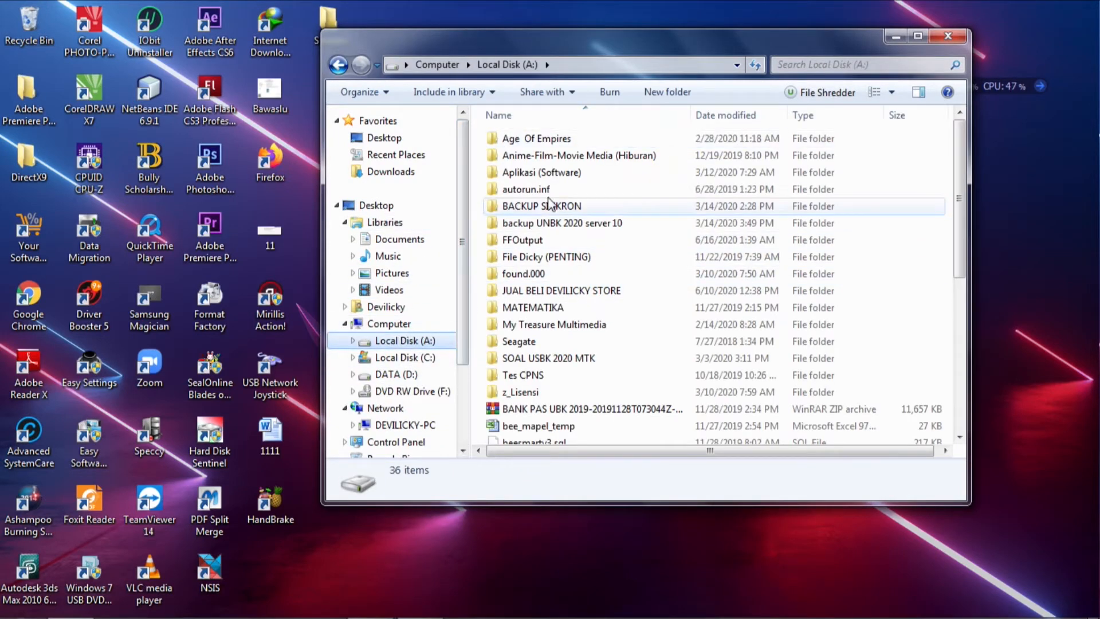
left_click(539, 174)
double_click(539, 175)
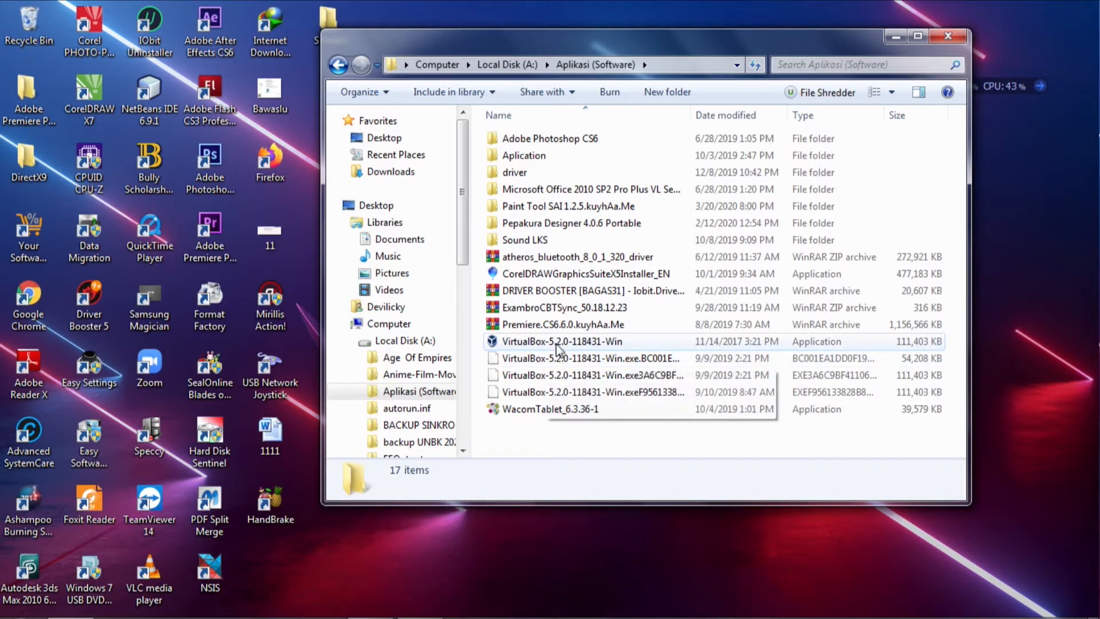
right_click(517, 342)
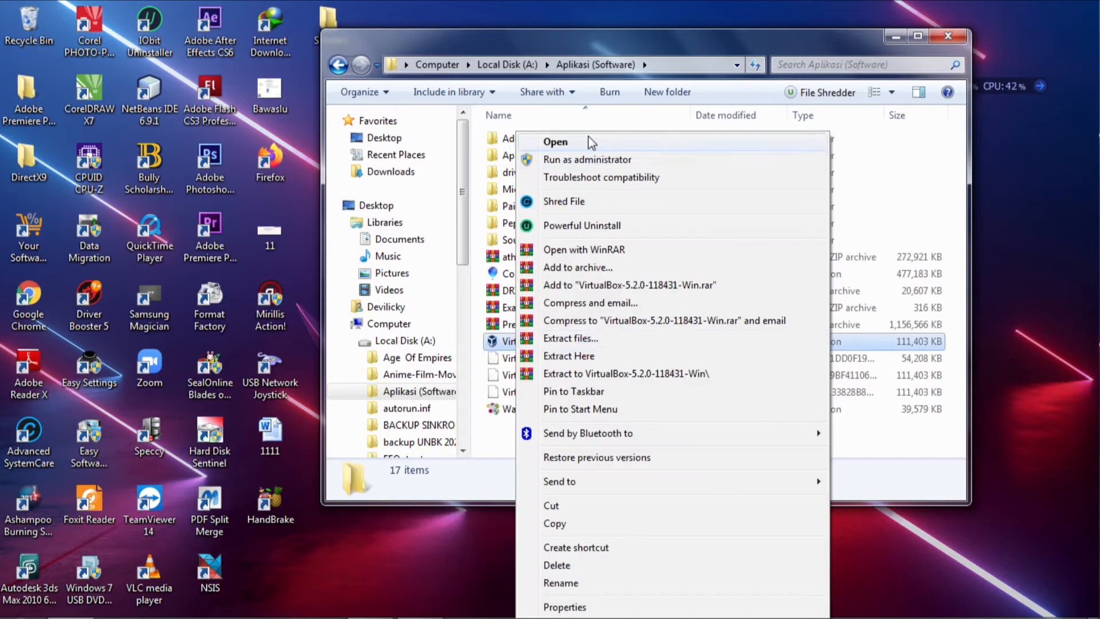
left_click(600, 141)
left_click(896, 37)
right_click(564, 122)
left_click(681, 162)
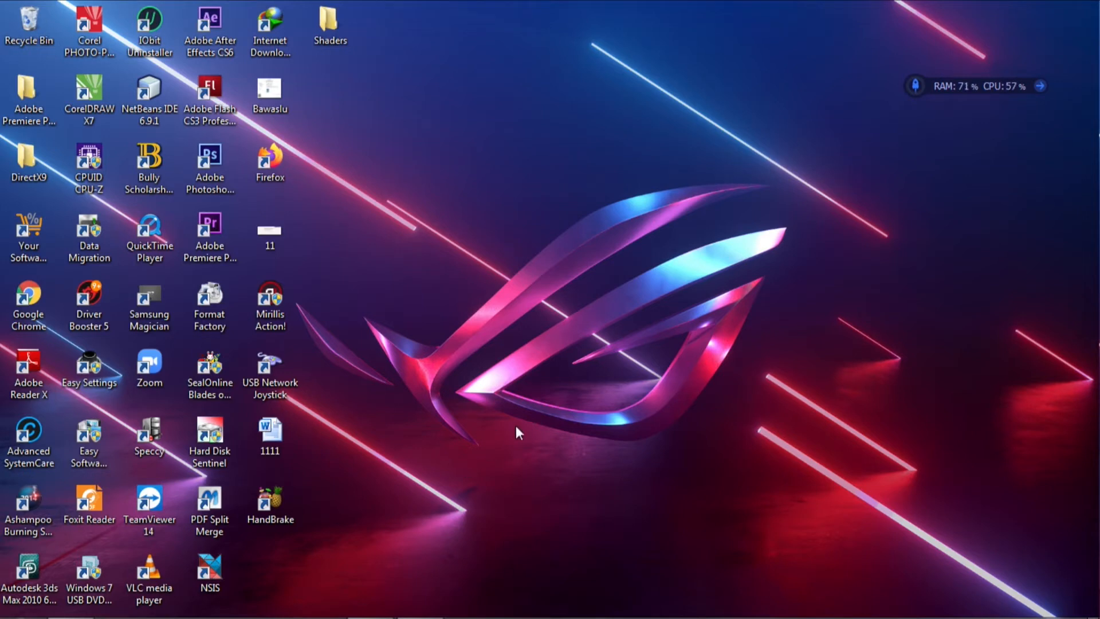
right_click(868, 265)
left_click(868, 284)
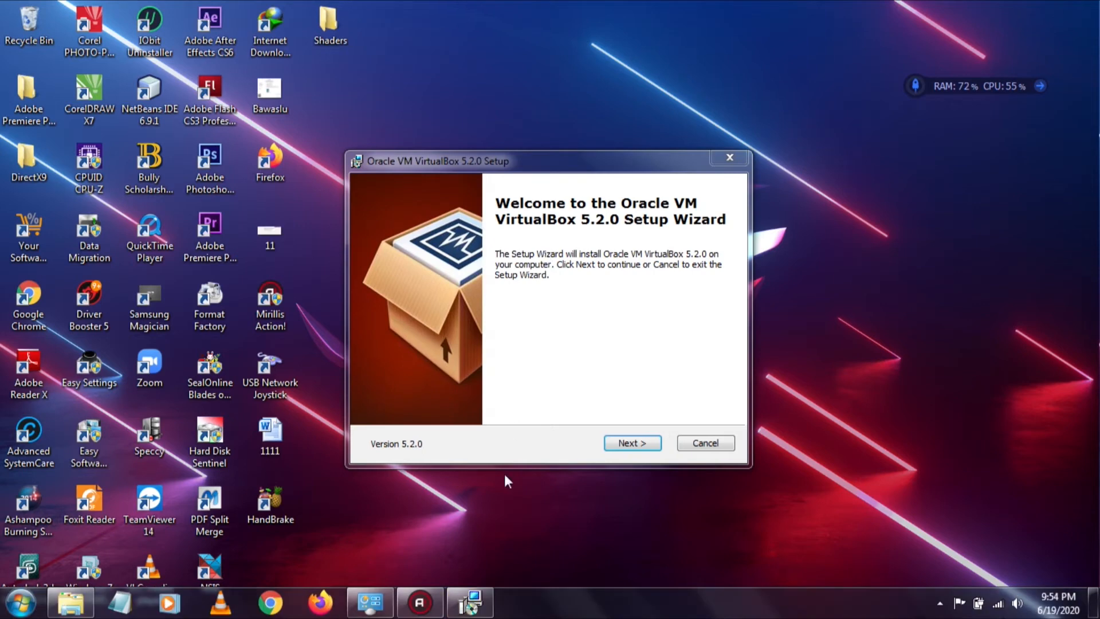
Install Oracle VM VirtualBox 5.2.0 with the default features, location and shortcut options, and start it after installation
left_click_drag(527, 163, 487, 121)
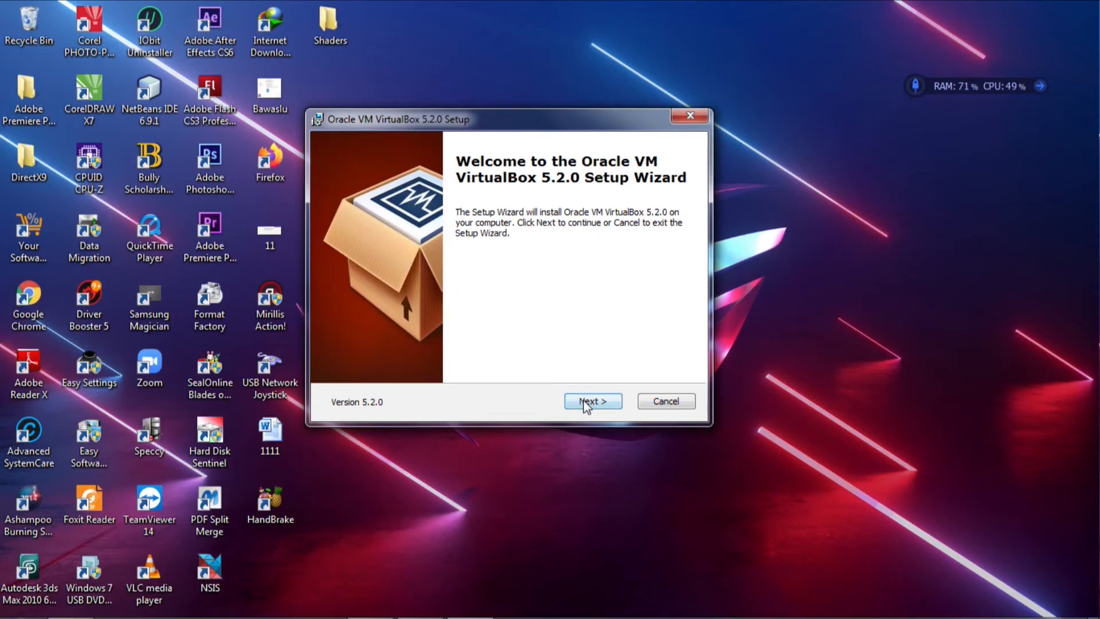
left_click(586, 403)
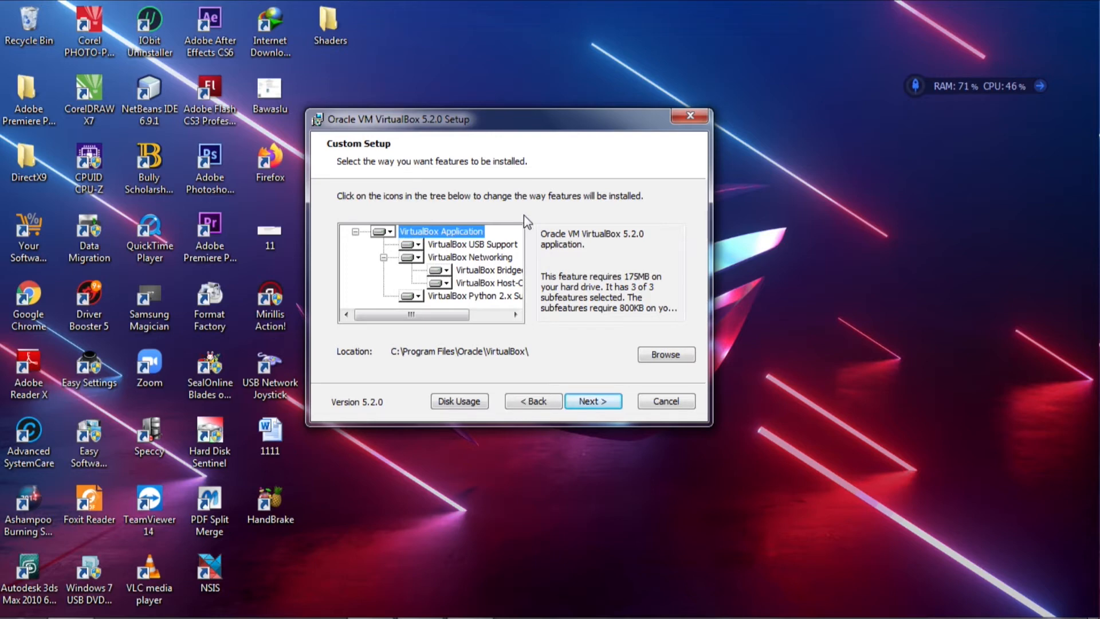
left_click(593, 404)
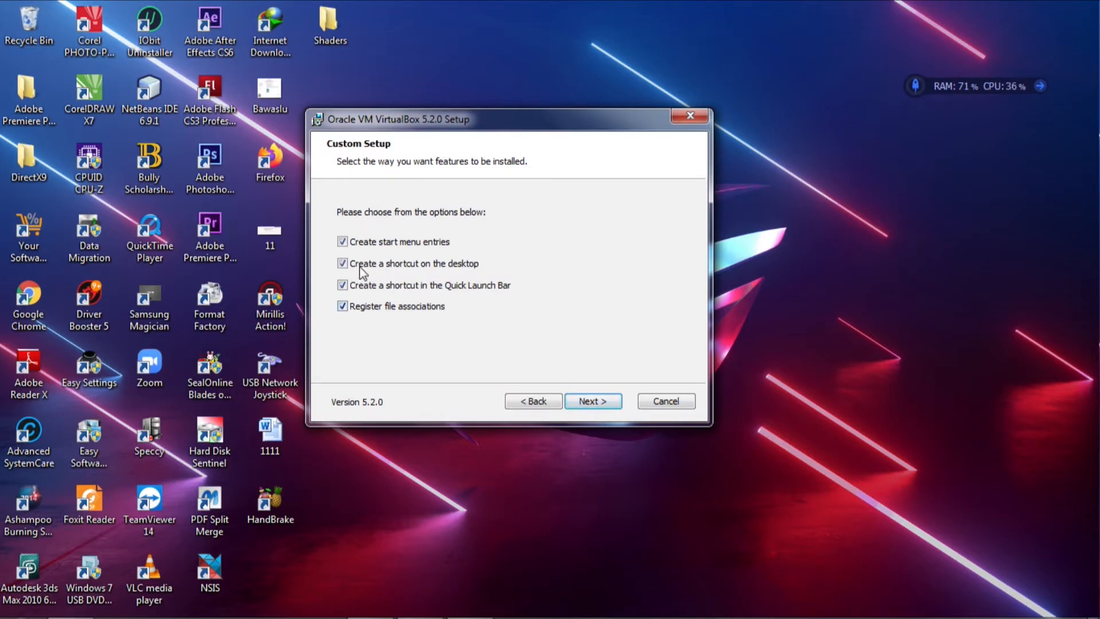
left_click(608, 405)
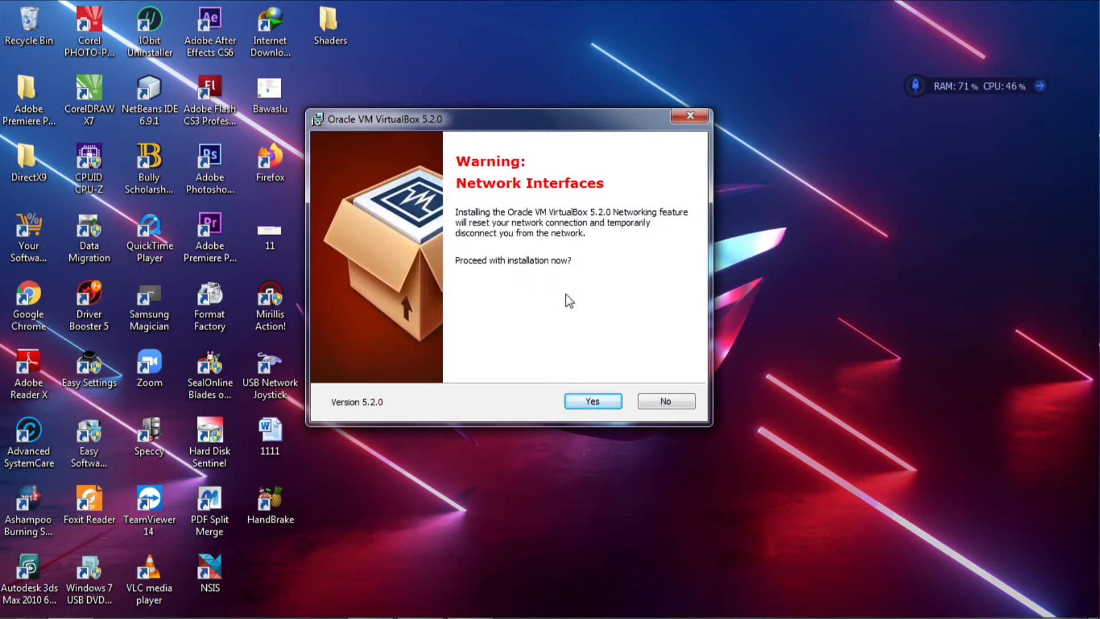
left_click(584, 403)
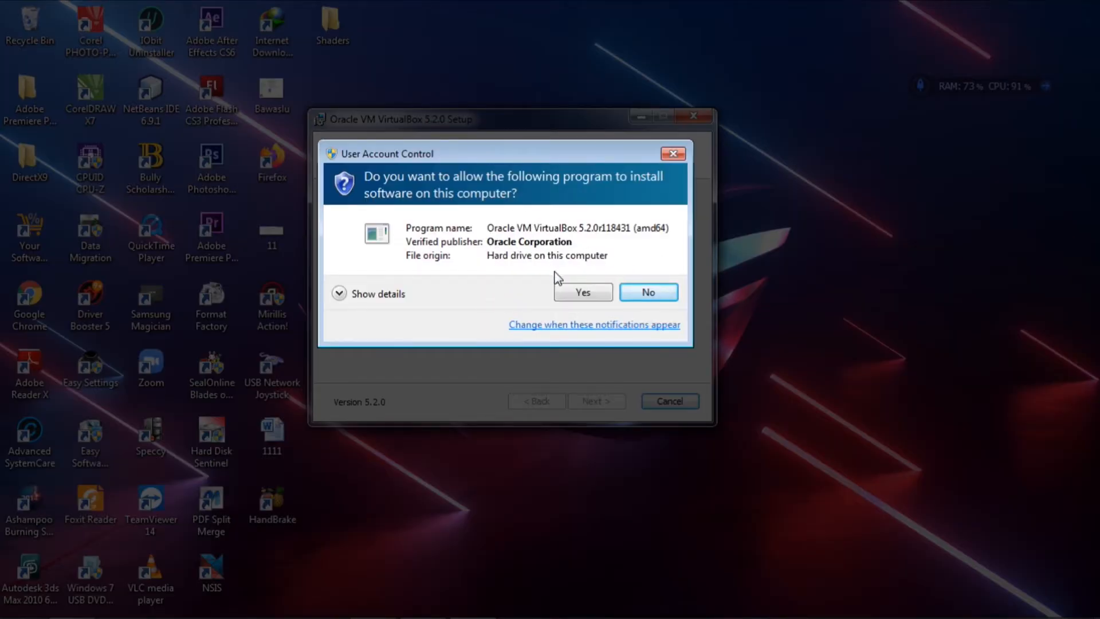
left_click(578, 294)
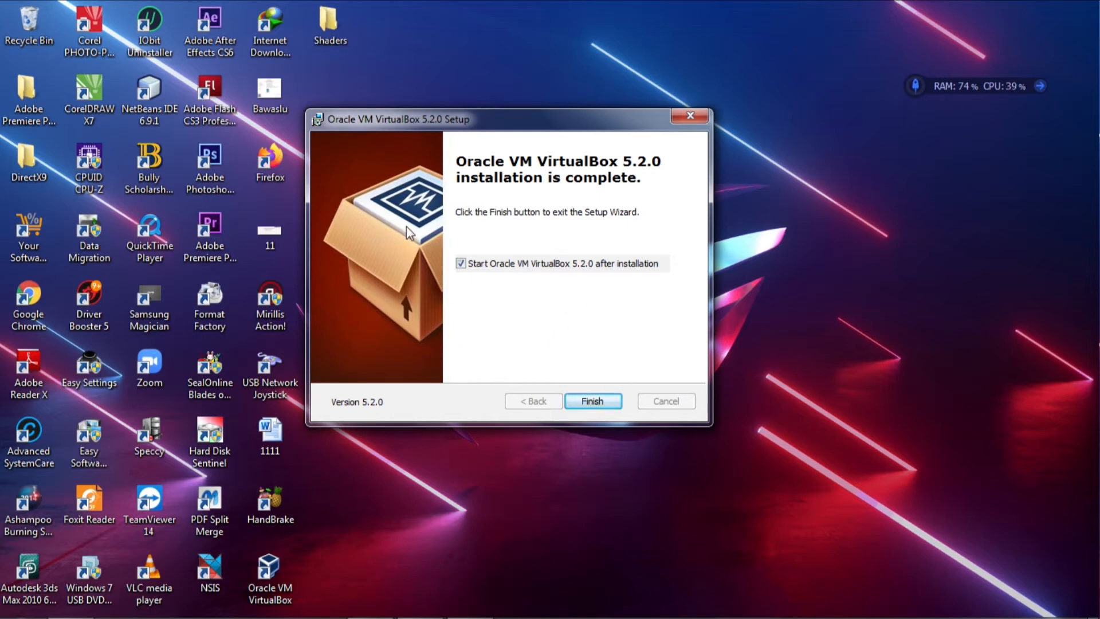
left_click(592, 400)
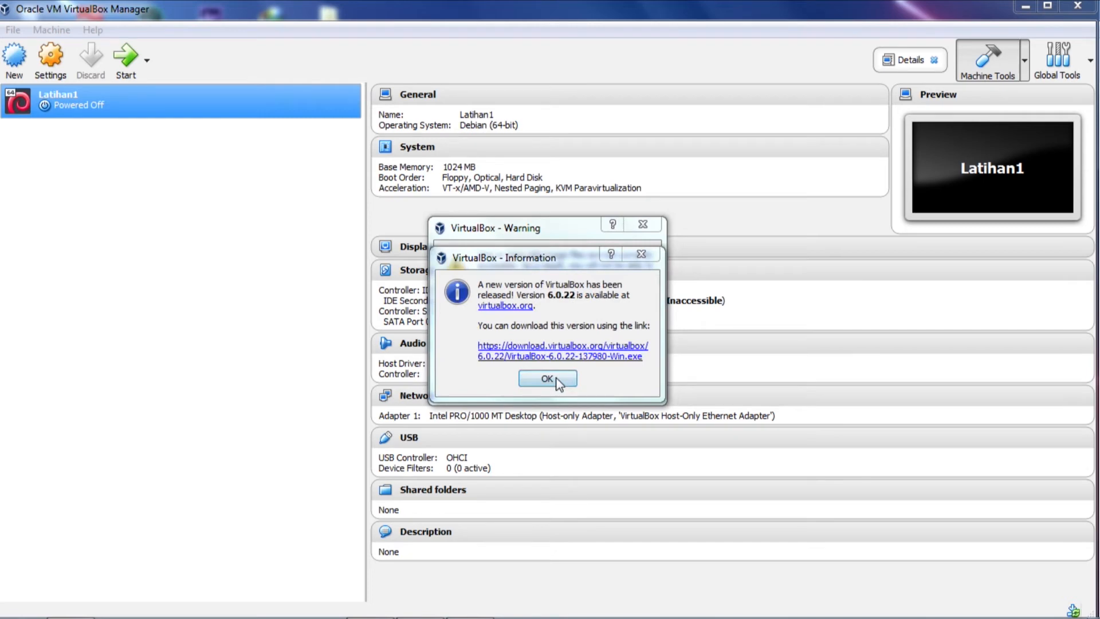
Dismiss the new-version notice and the warning about inaccessible disk images
left_click(557, 380)
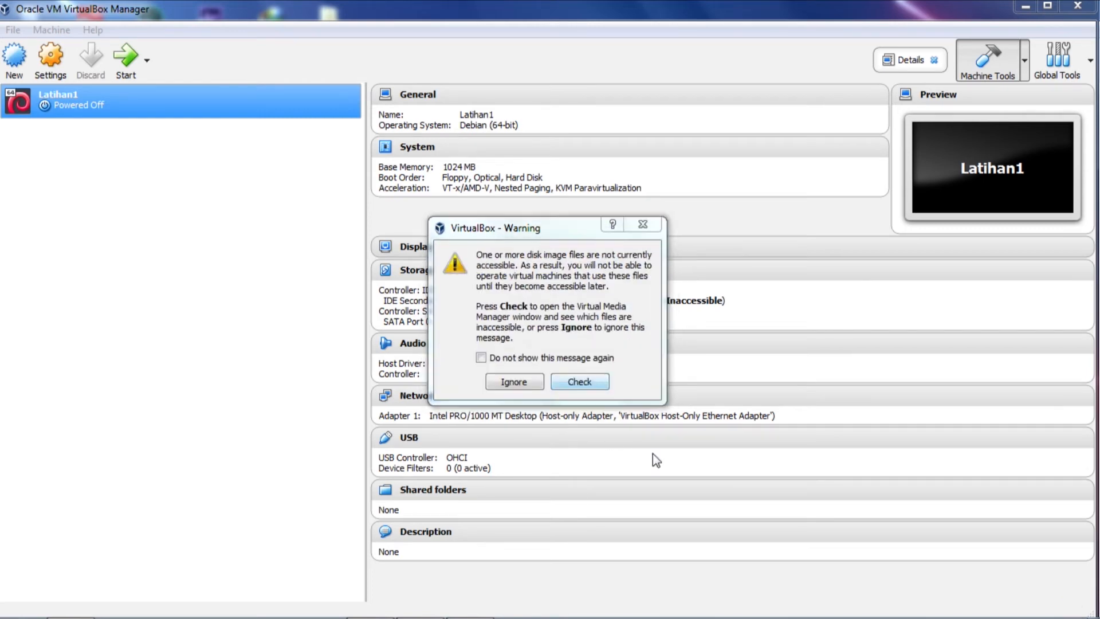
left_click(642, 226)
left_click(783, 161)
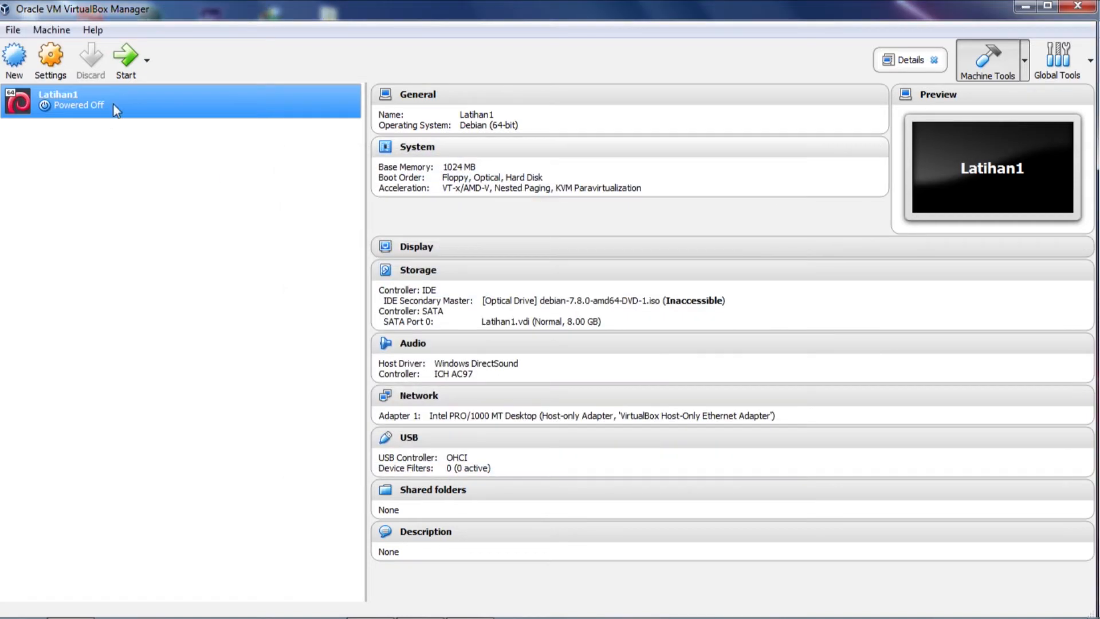
Remove the Latihan1 virtual machine and delete all its files
right_click(123, 102)
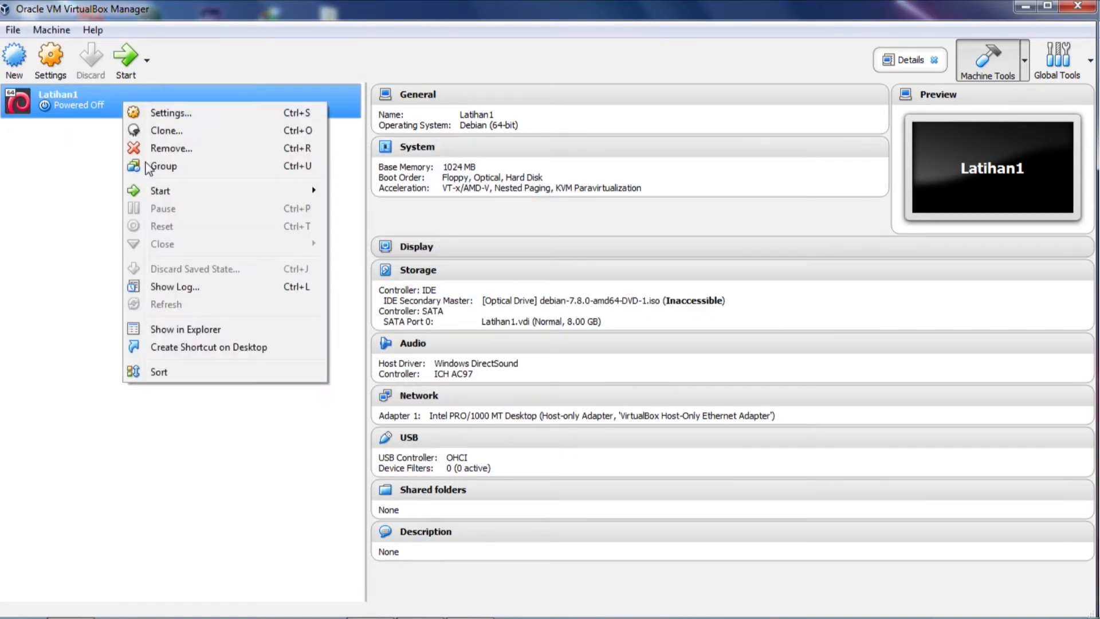
left_click(189, 151)
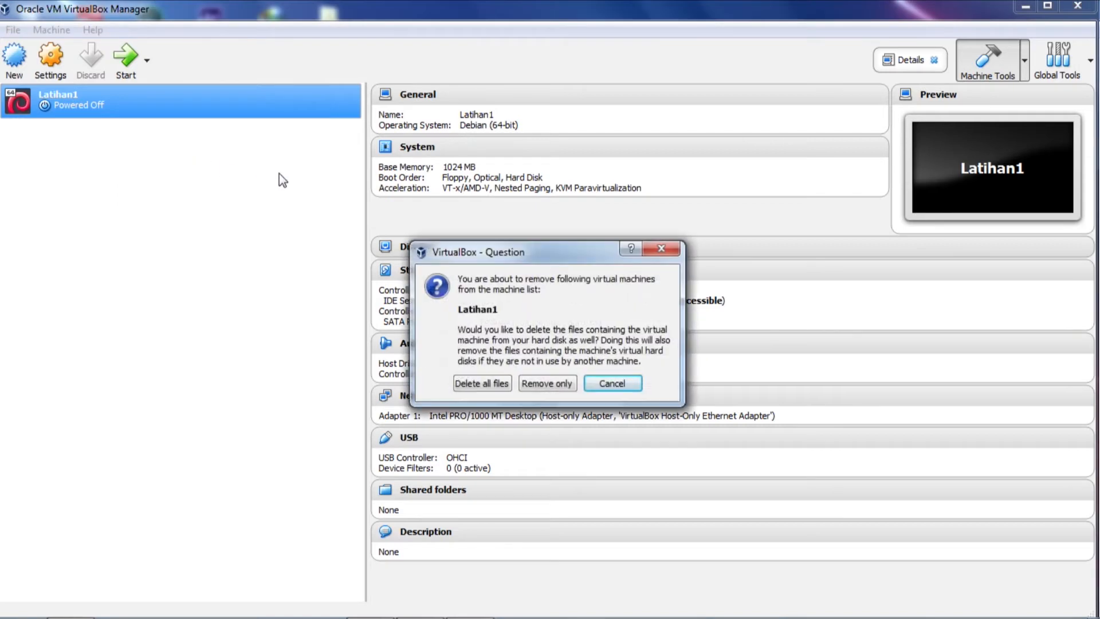
left_click(483, 383)
Set up a new virtual machine named Latihan_1 for Microsoft Windows, Windows 7 (64-bit), with 2048 MB of memory
left_click(1048, 6)
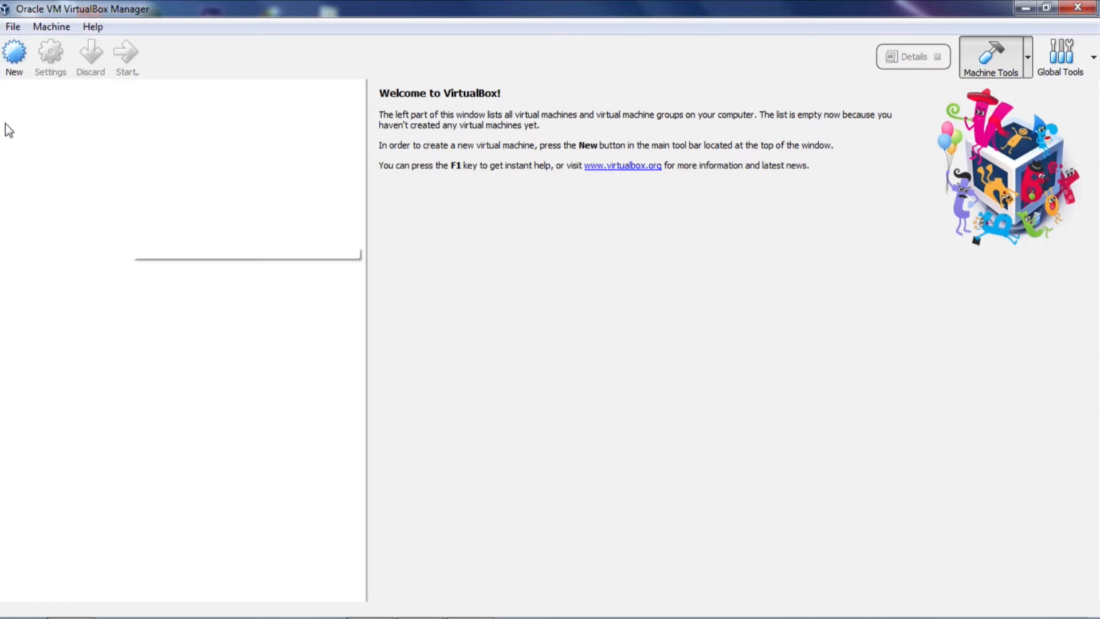
left_click(14, 53)
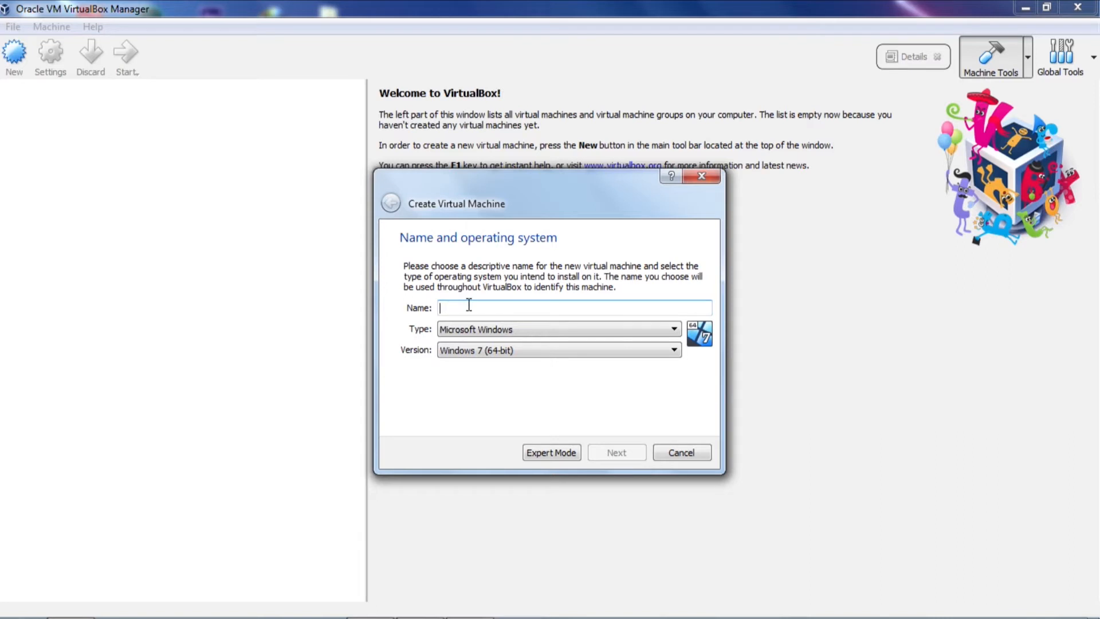
type("Latihan_1")
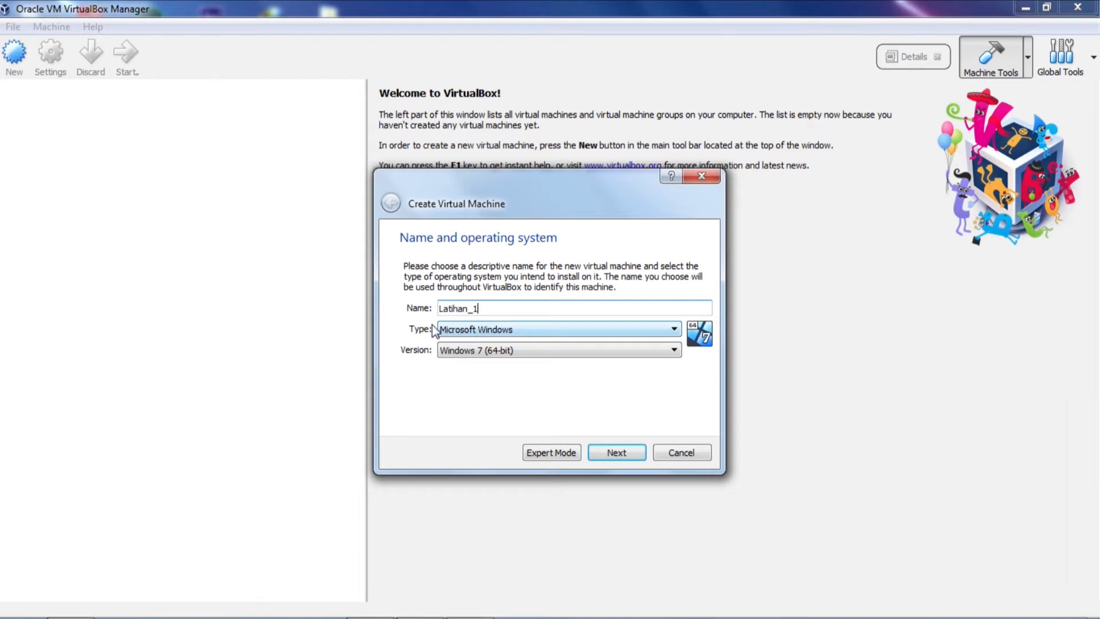
left_click(453, 335)
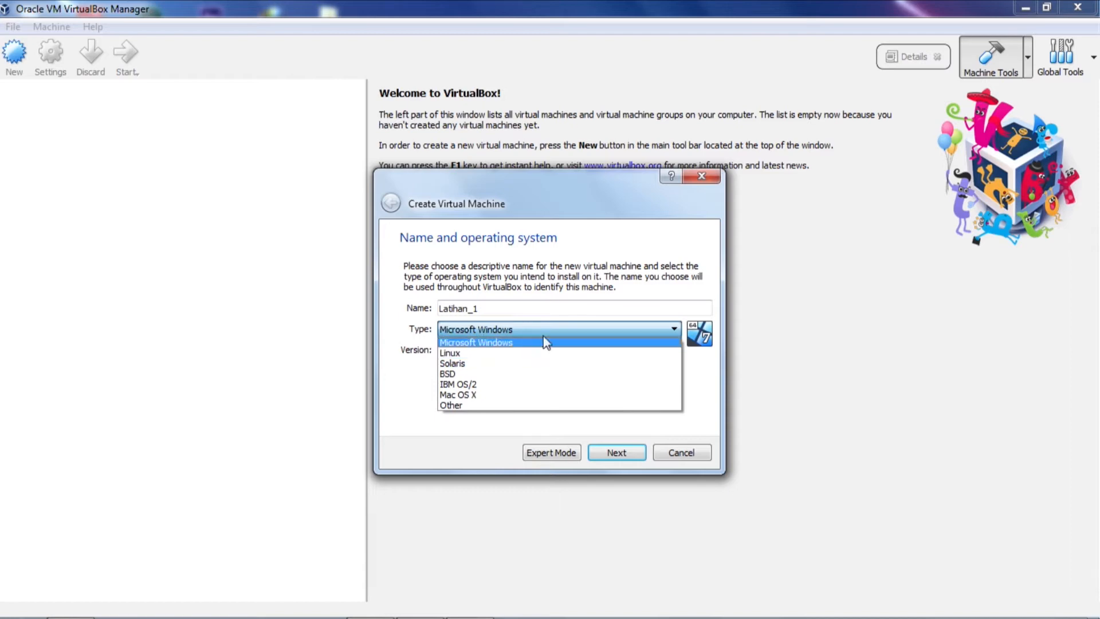
left_click(475, 345)
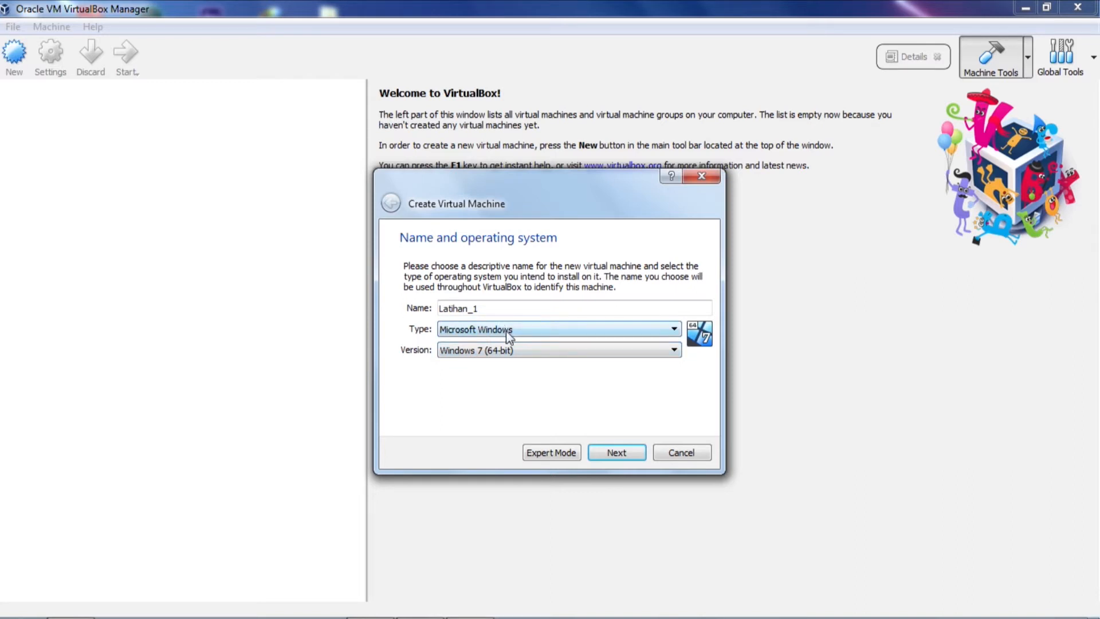
left_click(461, 350)
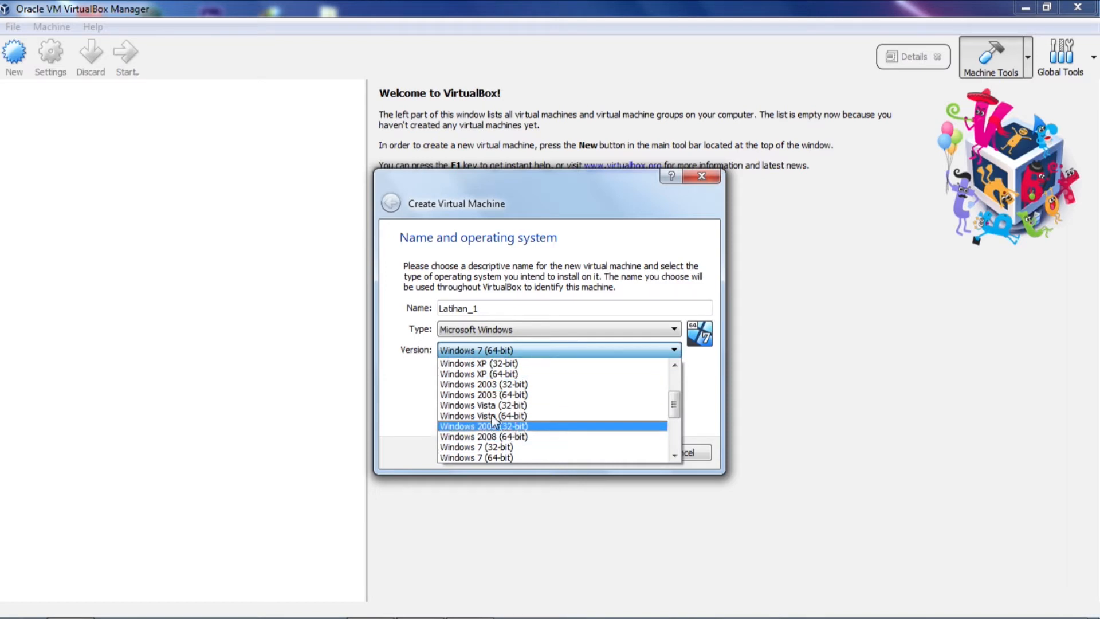
left_click_drag(675, 405, 676, 416)
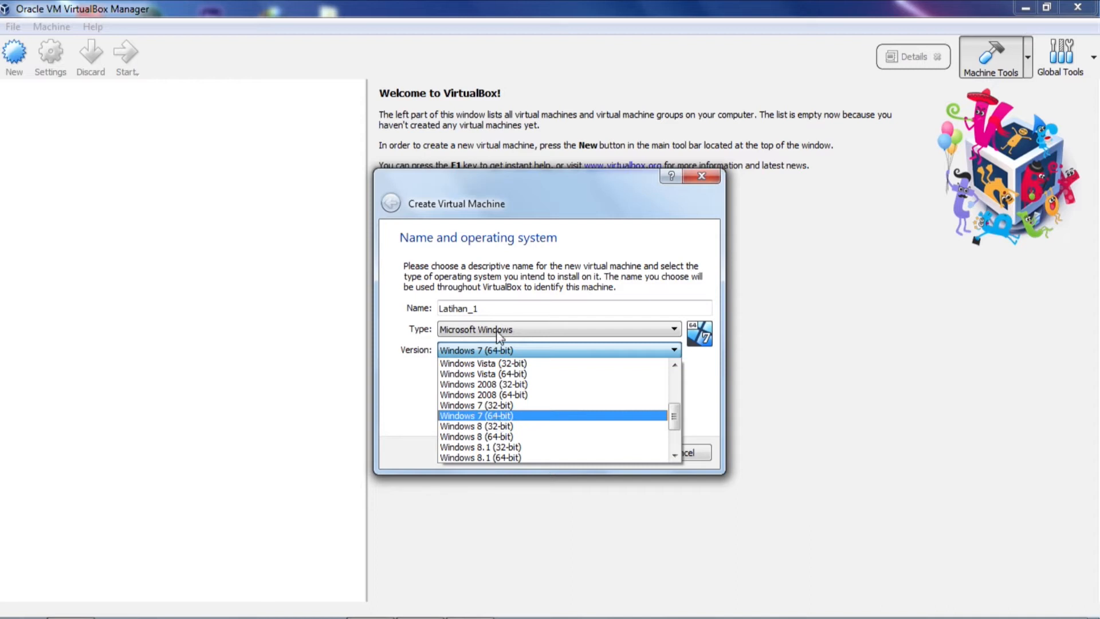
left_click(486, 416)
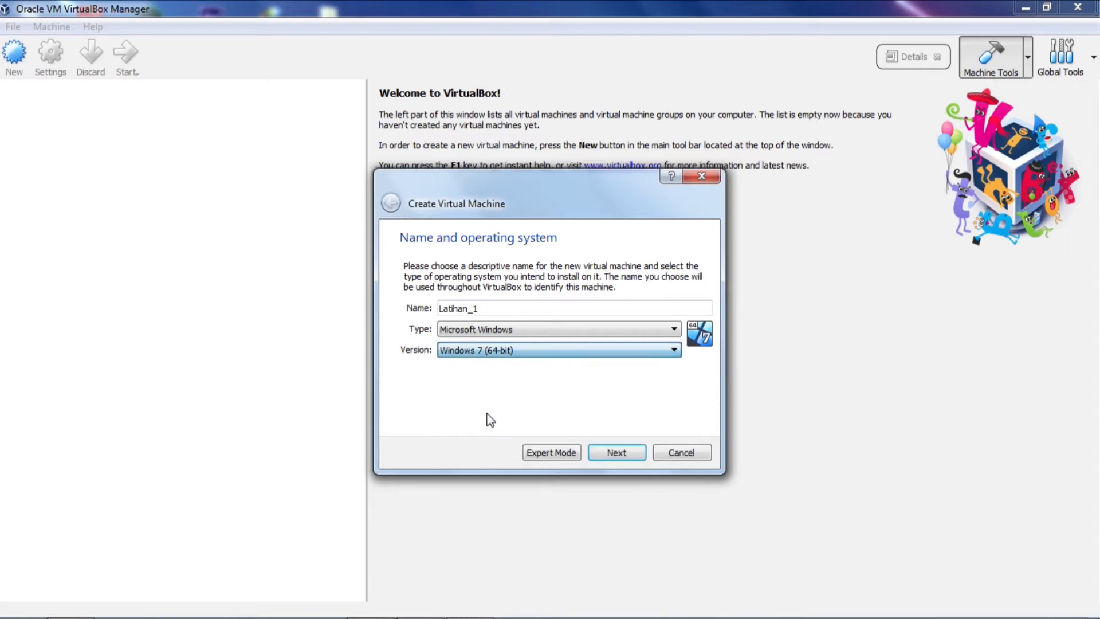
left_click(611, 457)
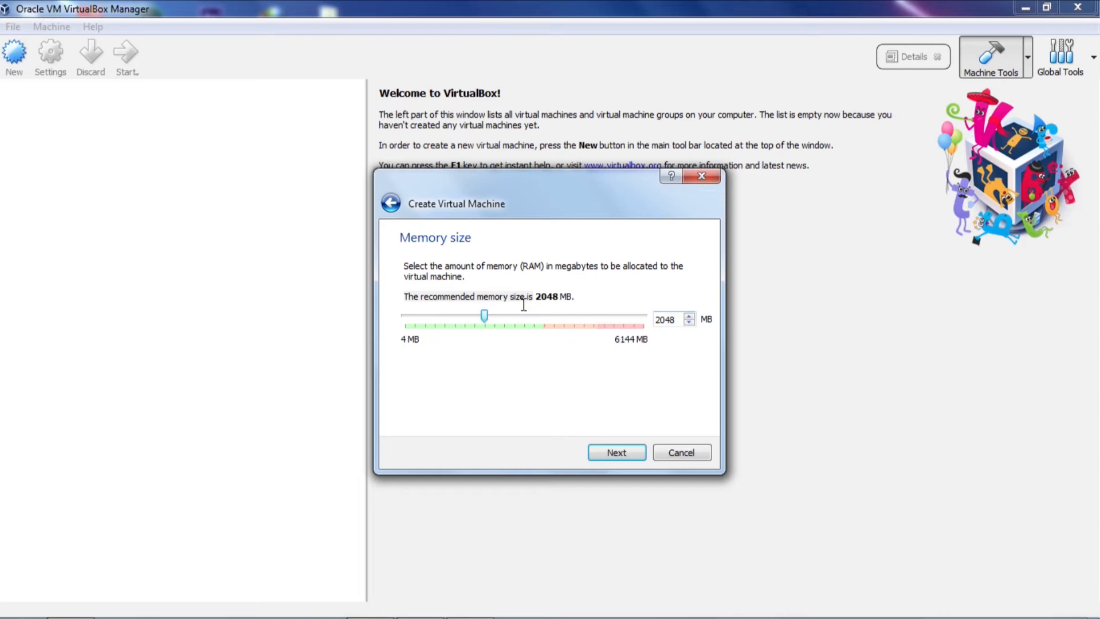
left_click(608, 453)
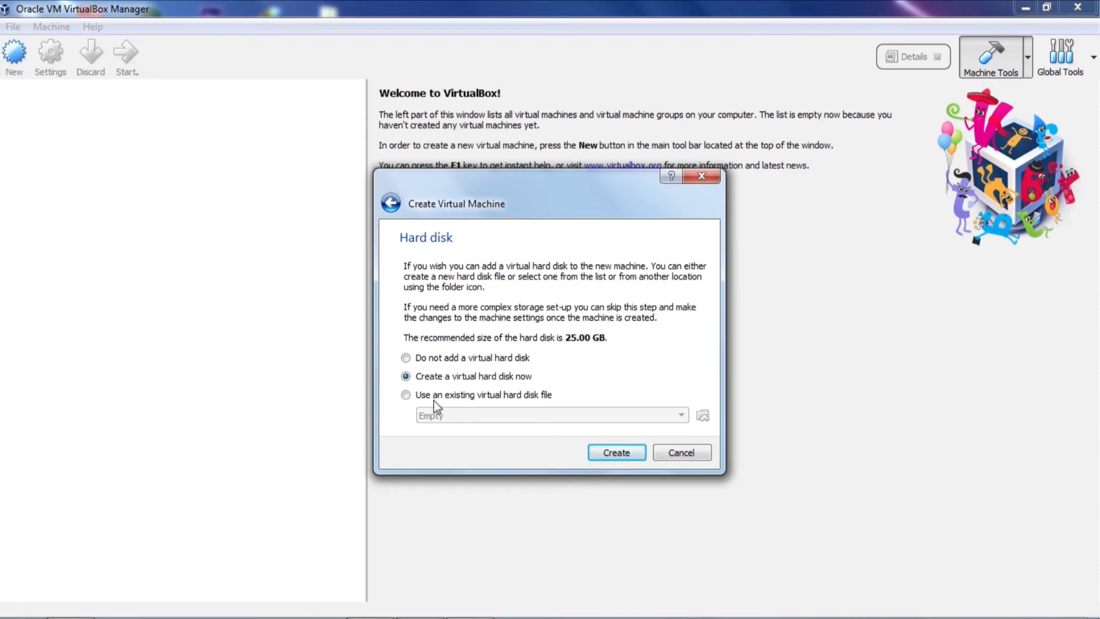
Create a dynamically allocated VDI hard disk of 15.00 GB for the new virtual machine
left_click(599, 452)
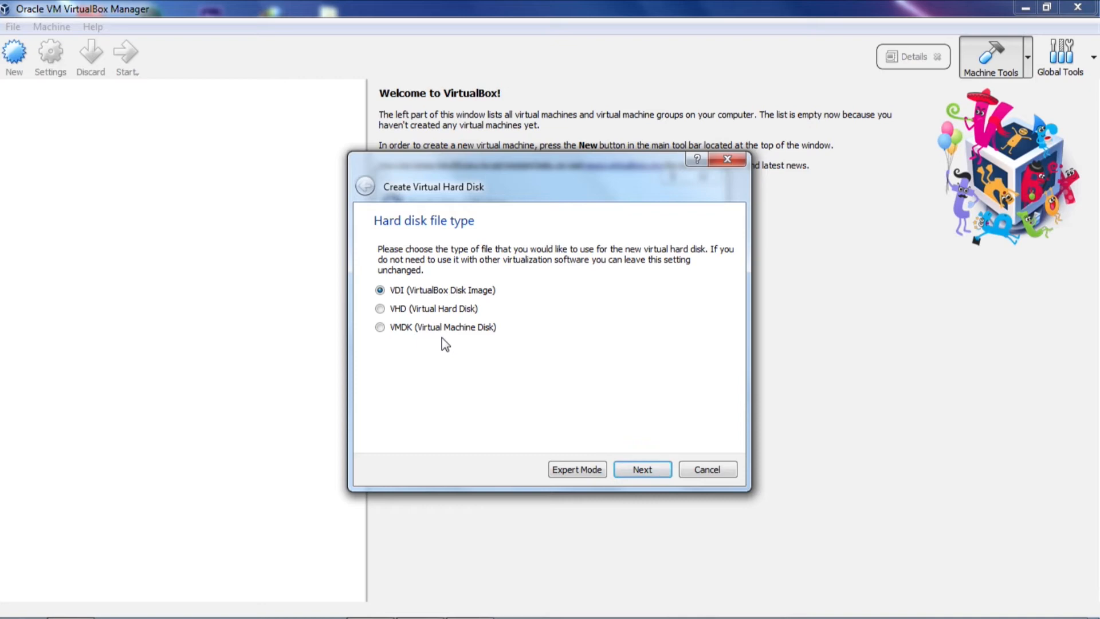
left_click(624, 473)
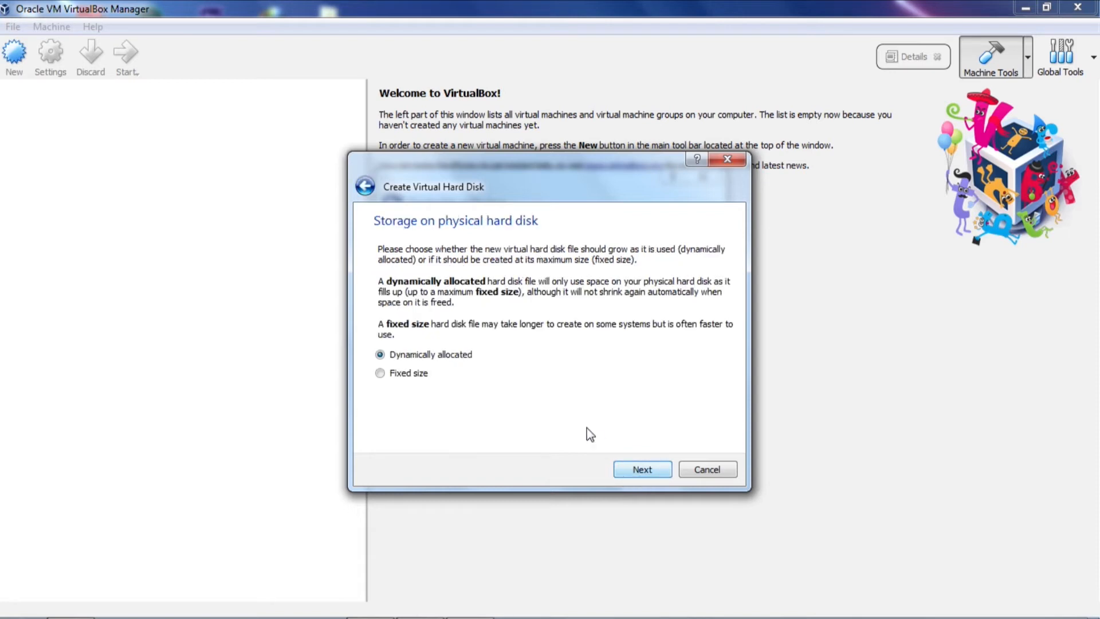
left_click(641, 470)
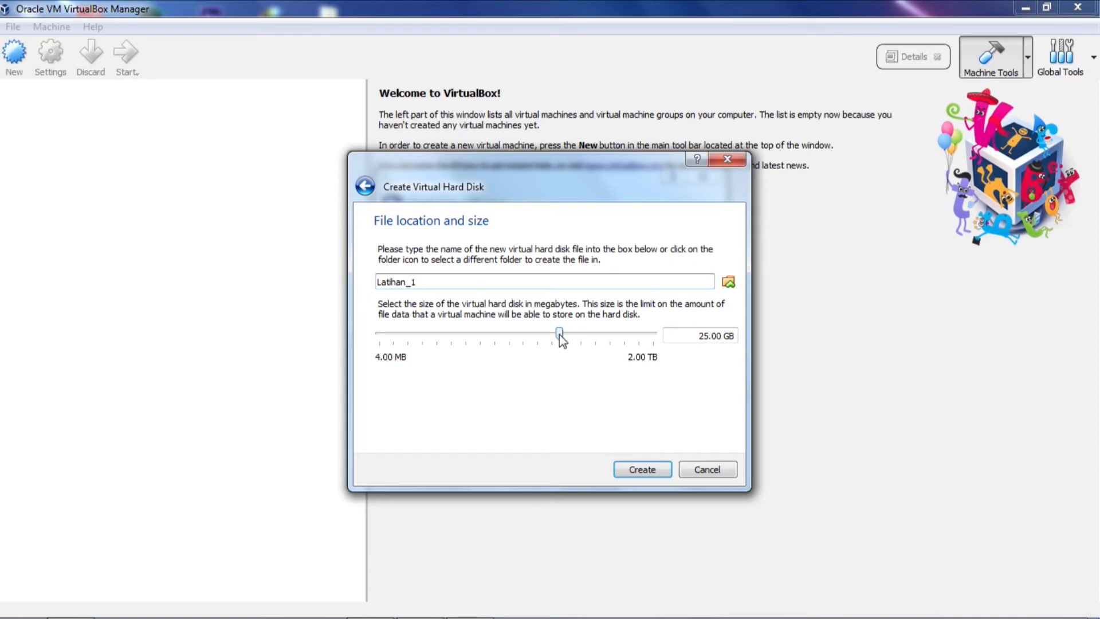
left_click(704, 337)
key("BackSpace")
type("1")
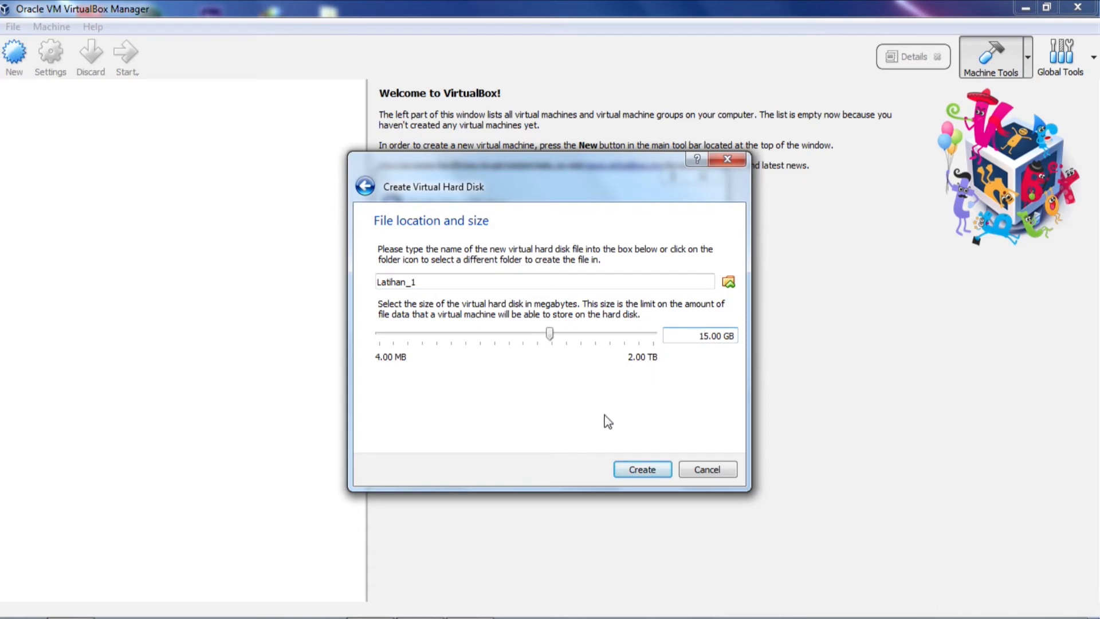
key("Return")
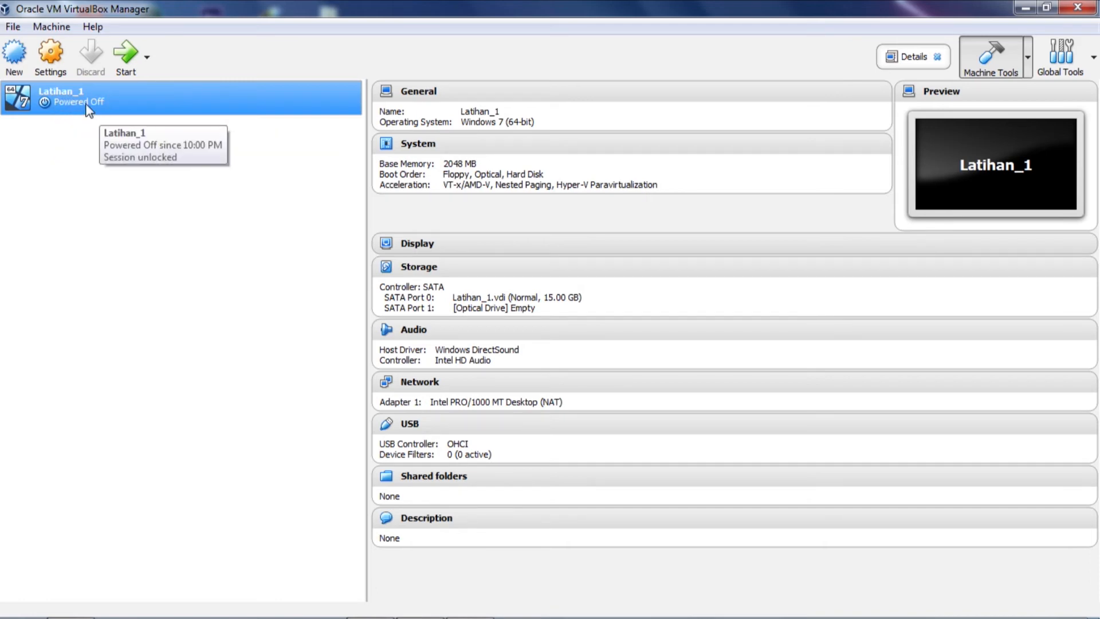
Open the settings of the Latihan_1 virtual machine and look over its Storage and Network categories
right_click(51, 98)
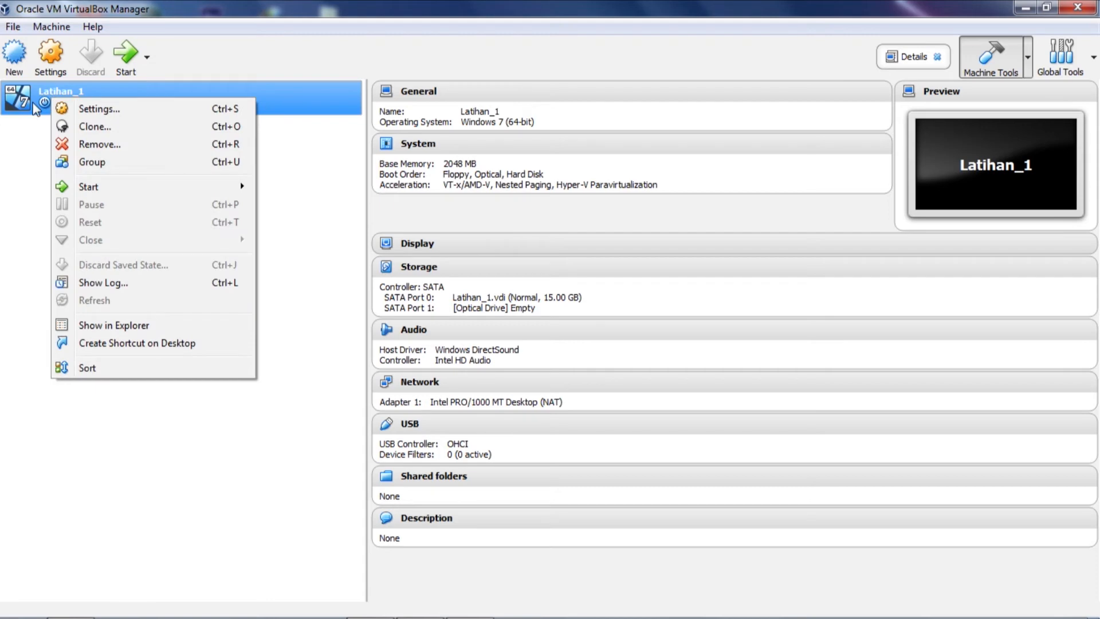
left_click(32, 148)
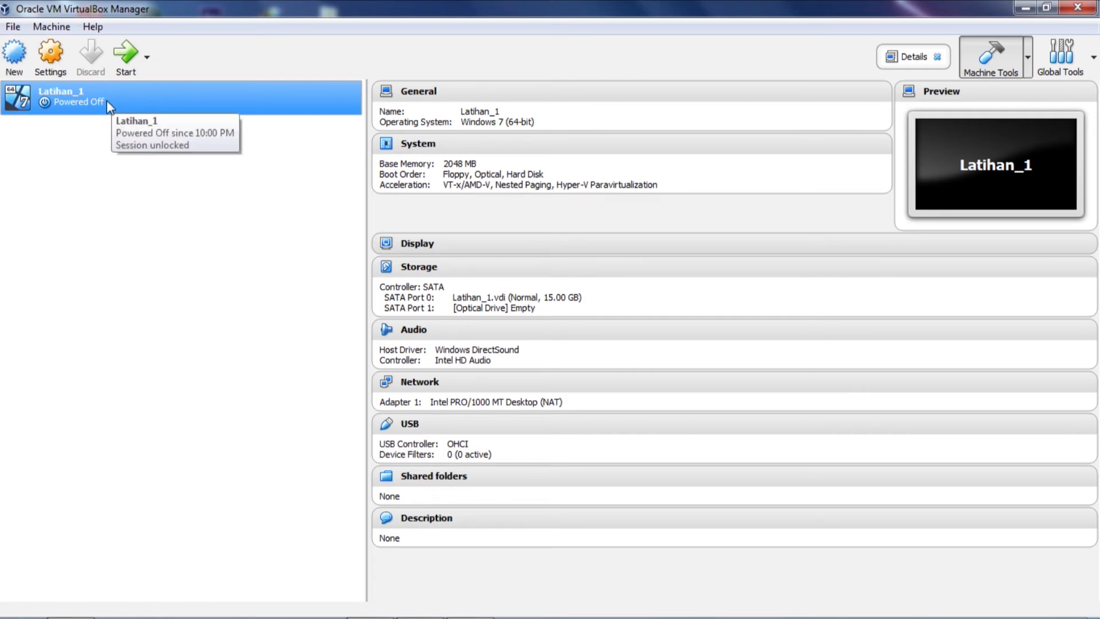
left_click(51, 54)
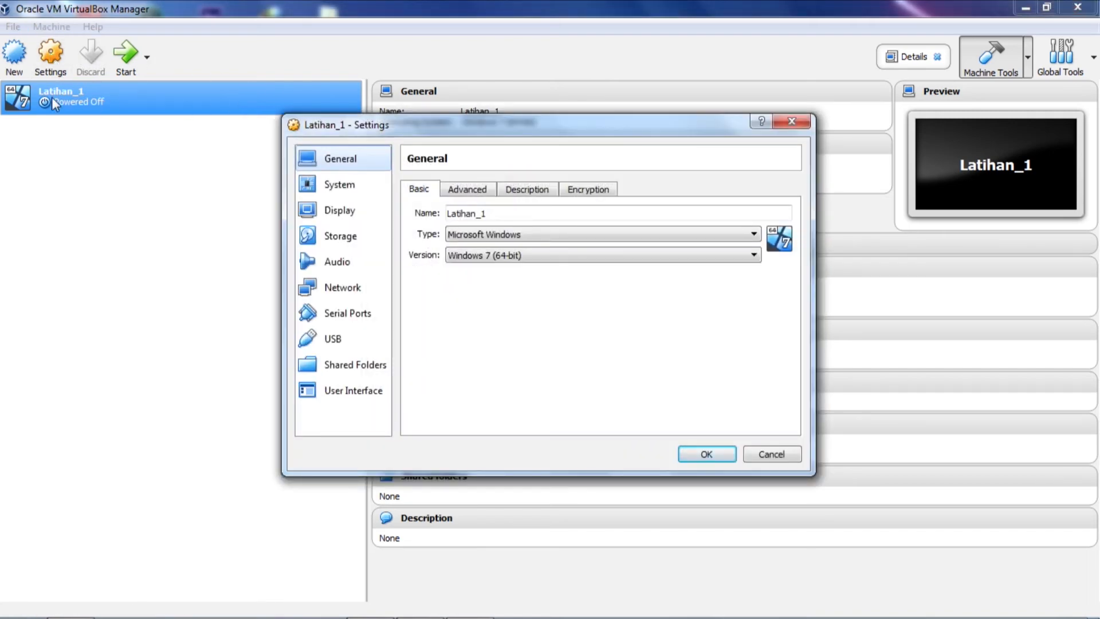
left_click(335, 241)
left_click(338, 291)
left_click(339, 246)
left_click(338, 291)
left_click(347, 243)
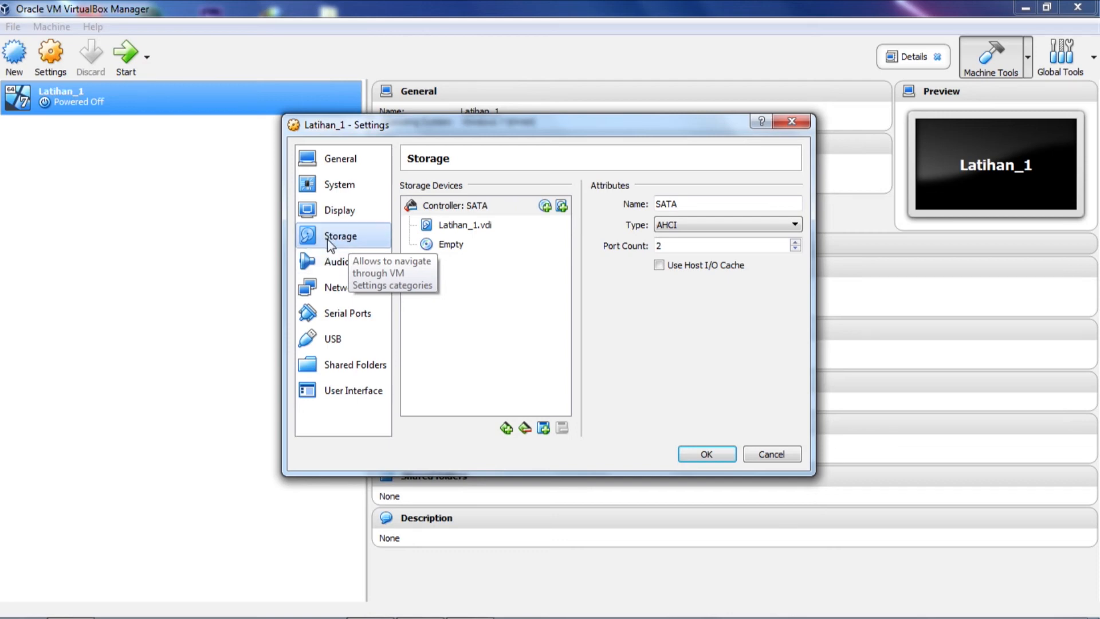
Browse for a virtual optical disk file for the empty optical drive, and close the file selection without choosing one
left_click(455, 245)
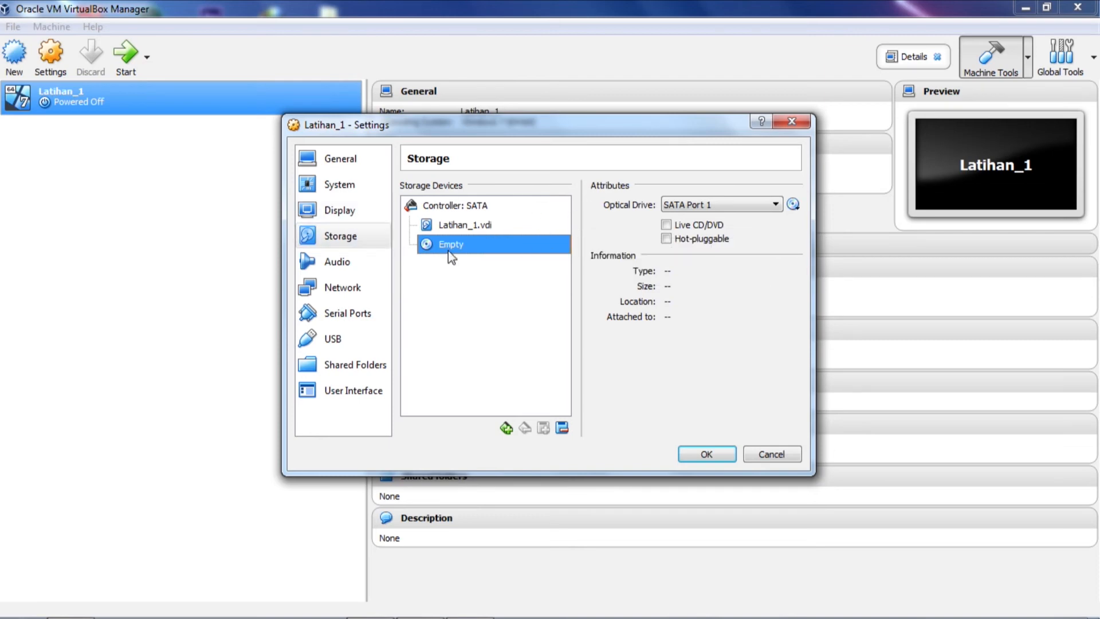
left_click(793, 204)
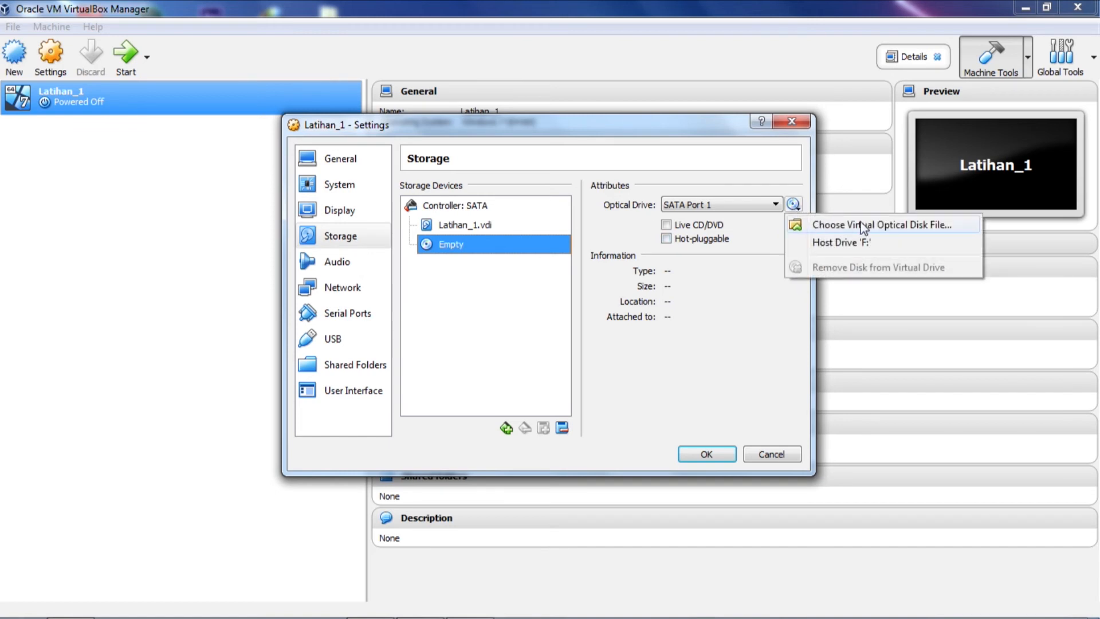
left_click(820, 226)
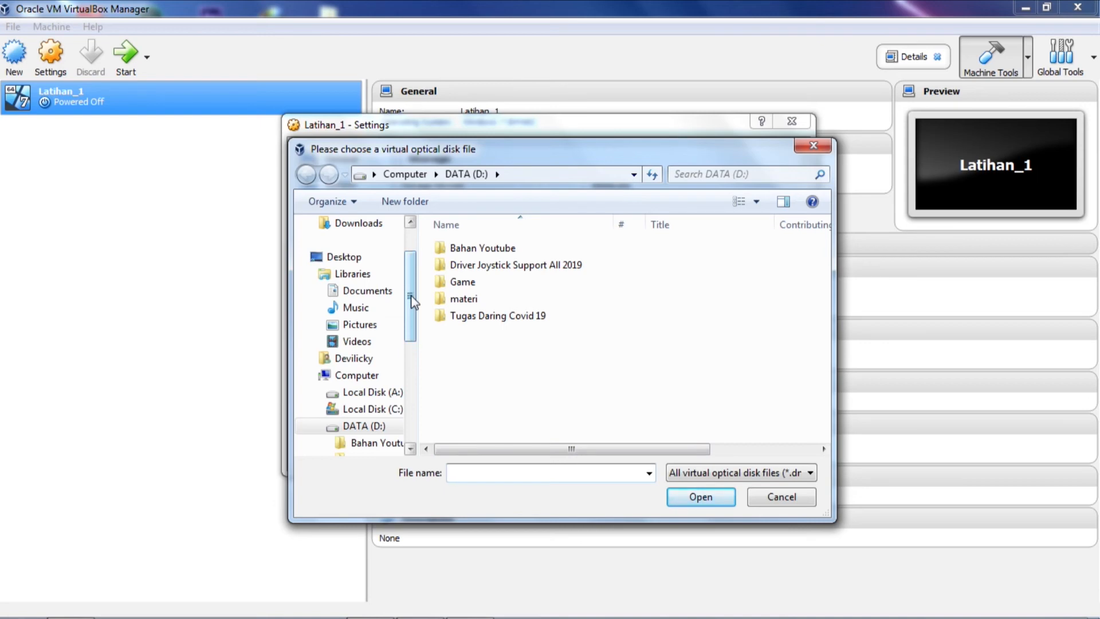
scroll(410, 270, "up", 1)
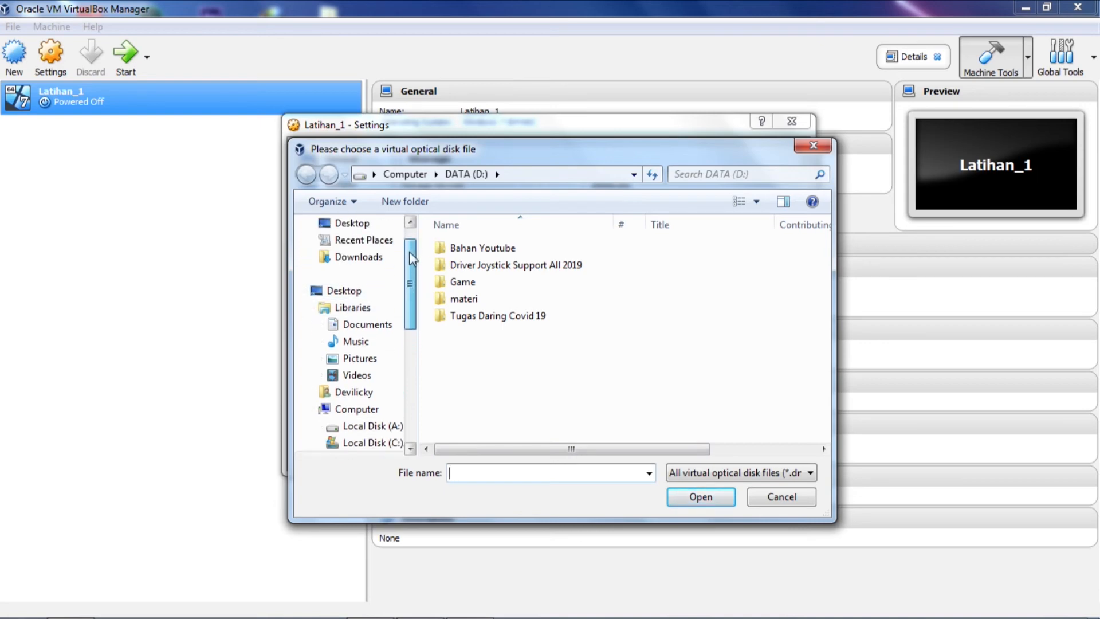
scroll(367, 392, "down", 1)
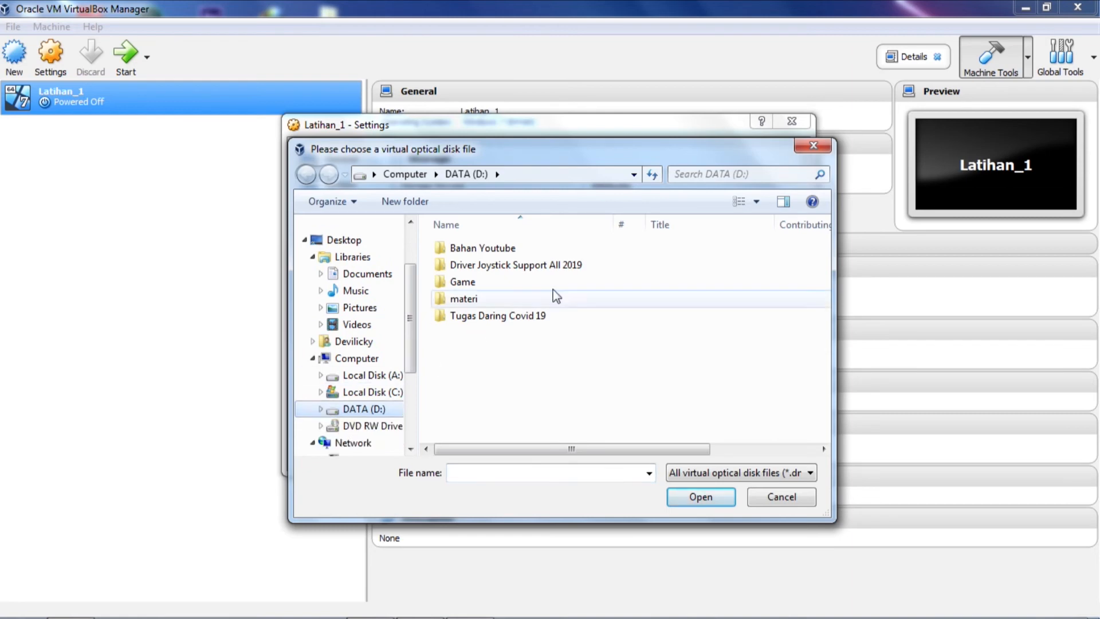
left_click(813, 146)
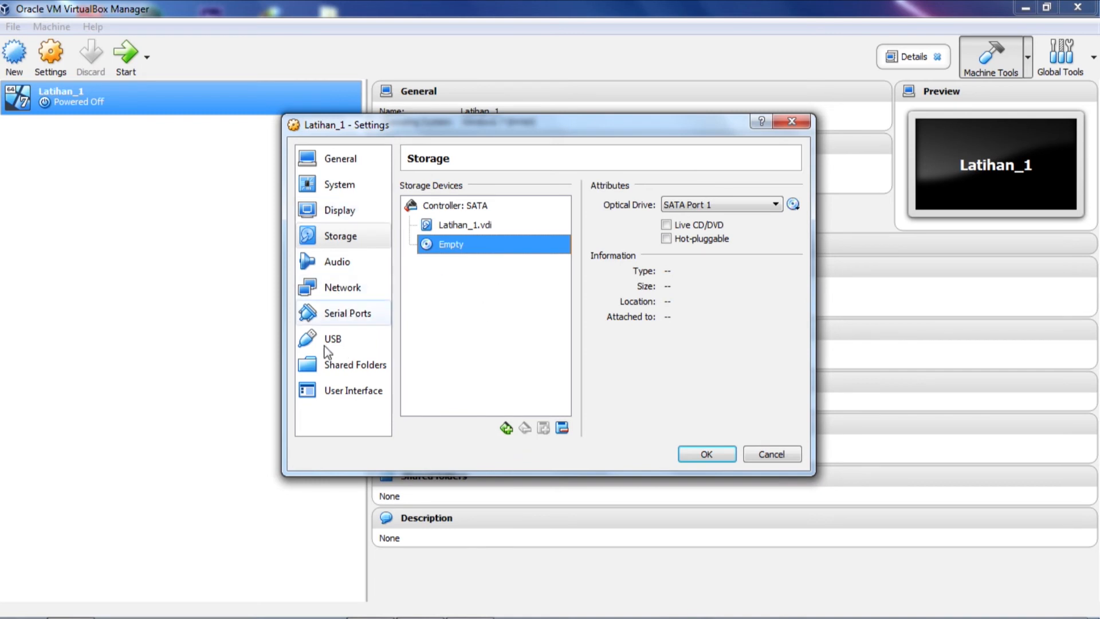
Examine the network options of Adapter 1, including the attachment modes and advanced adapter types, keeping NAT and Intel PRO/1000 MT Desktop (82540EM)
left_click(338, 292)
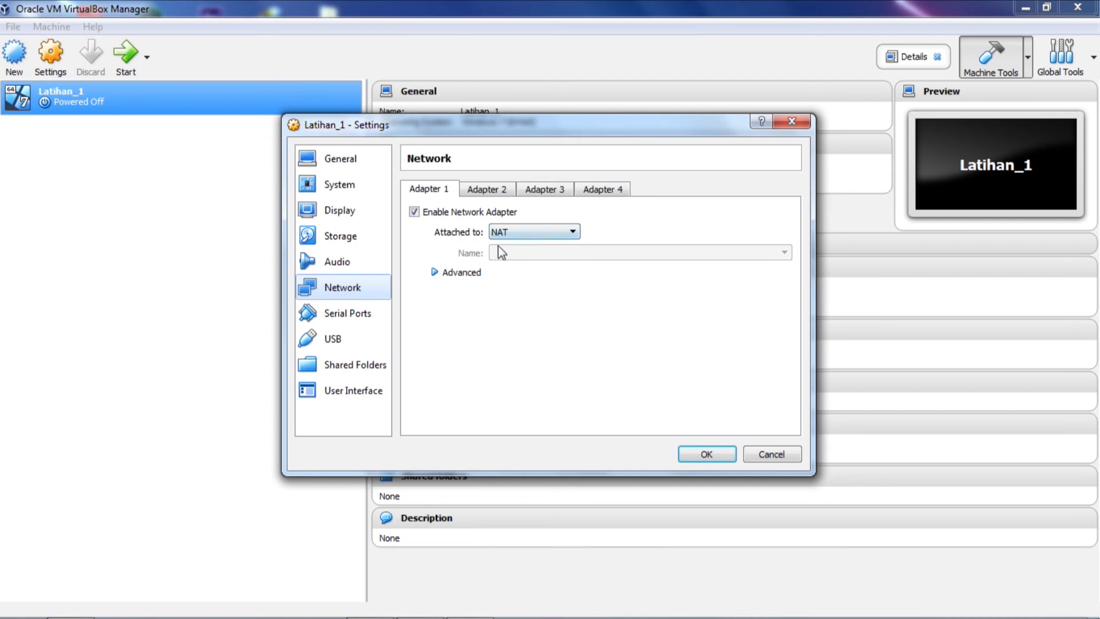
left_click(512, 233)
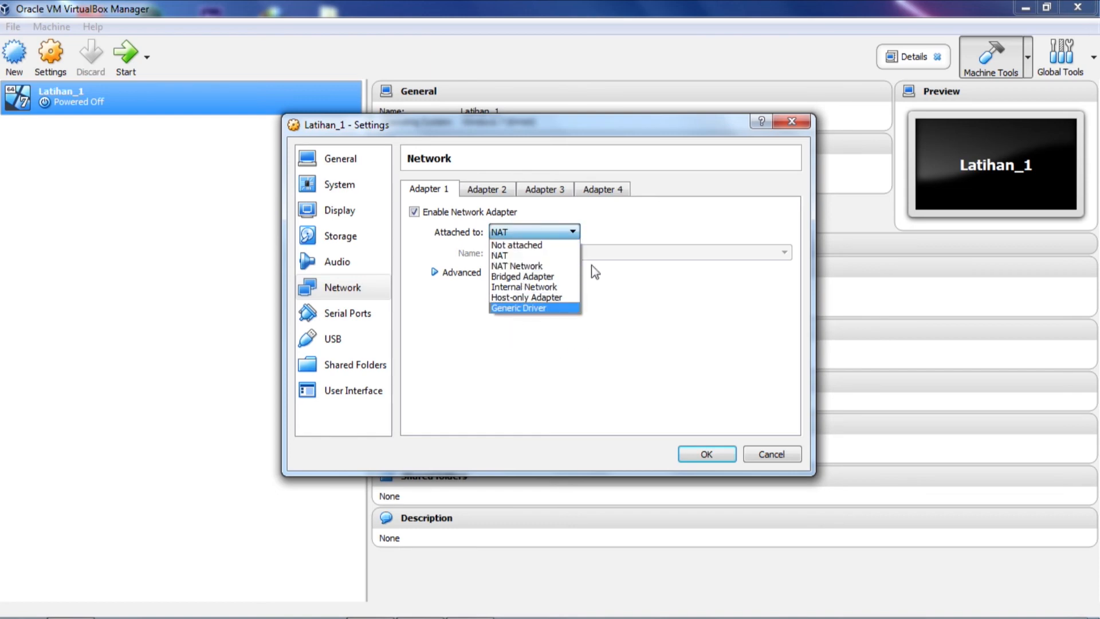
left_click(495, 257)
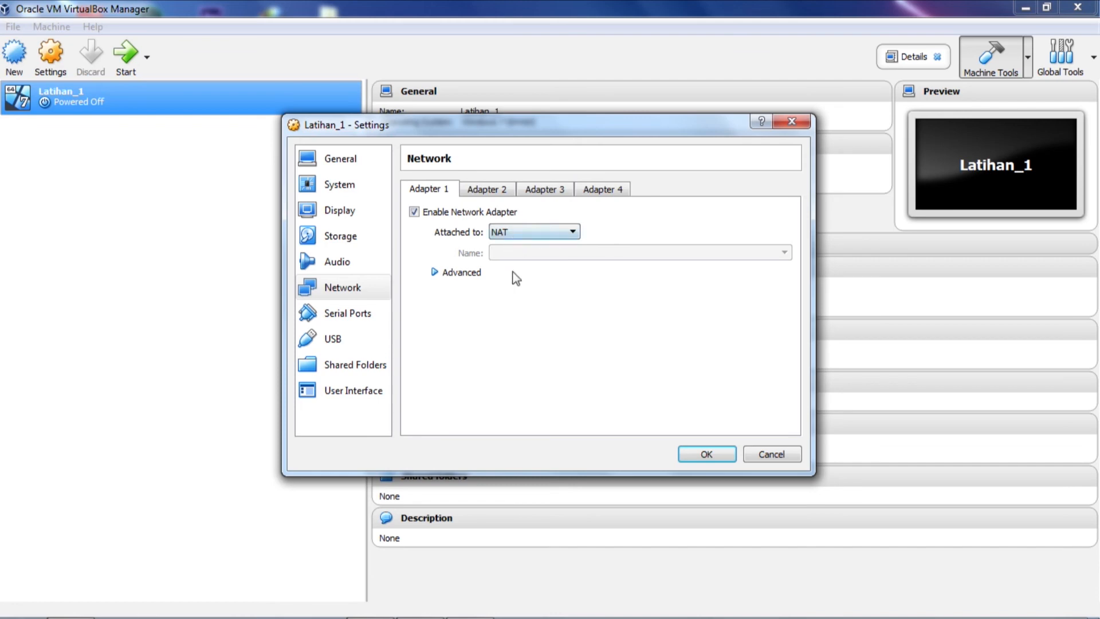
left_click(458, 274)
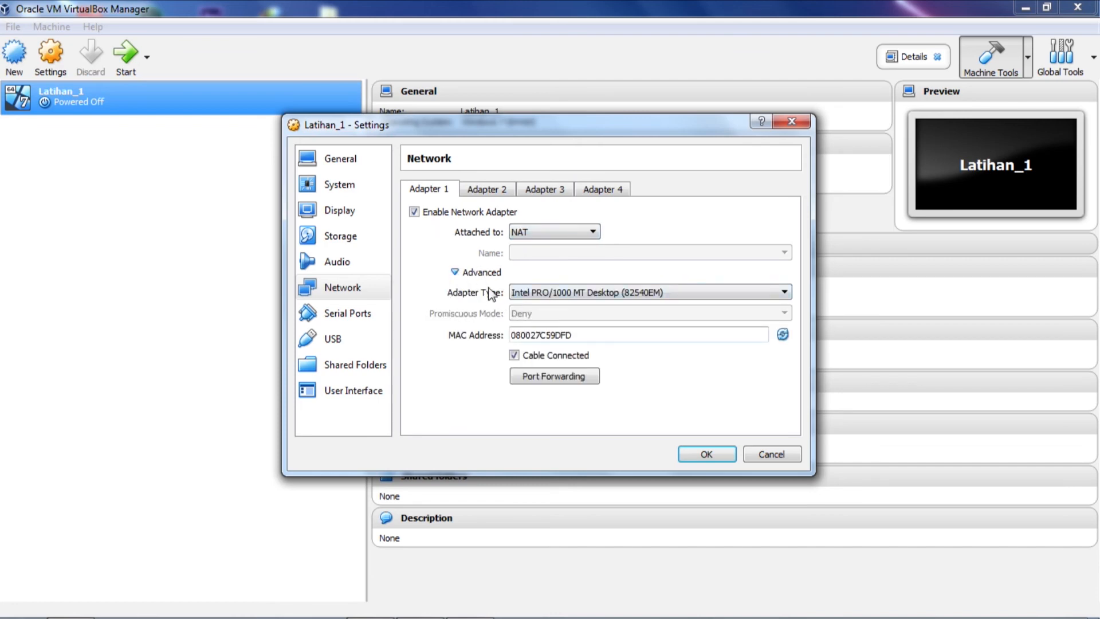
left_click(549, 293)
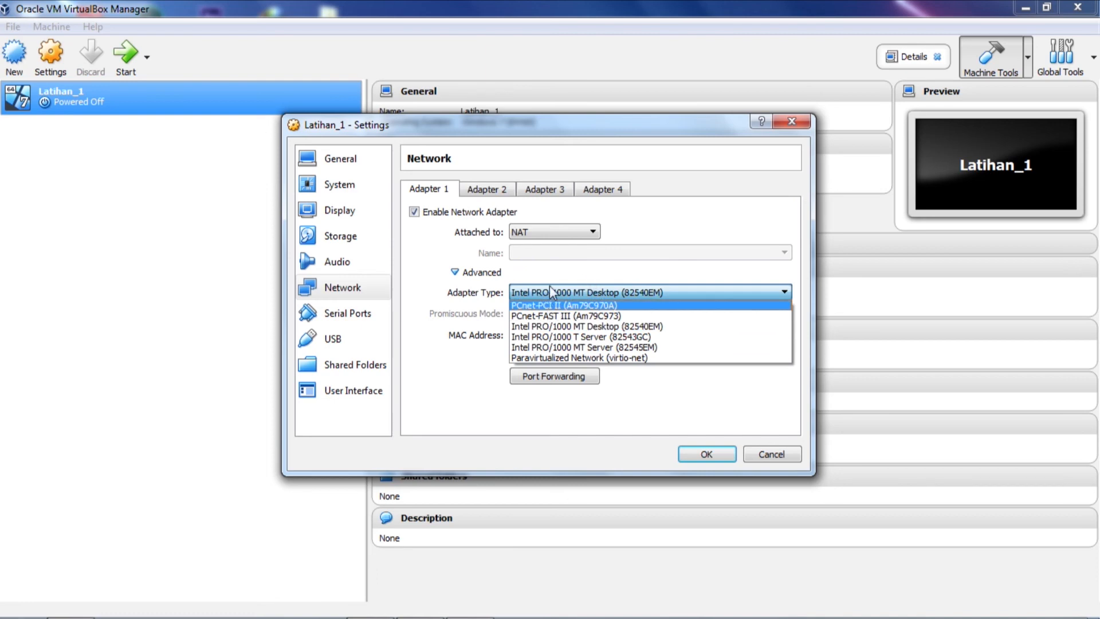
left_click(567, 326)
left_click(545, 233)
left_click(519, 254)
left_click(456, 273)
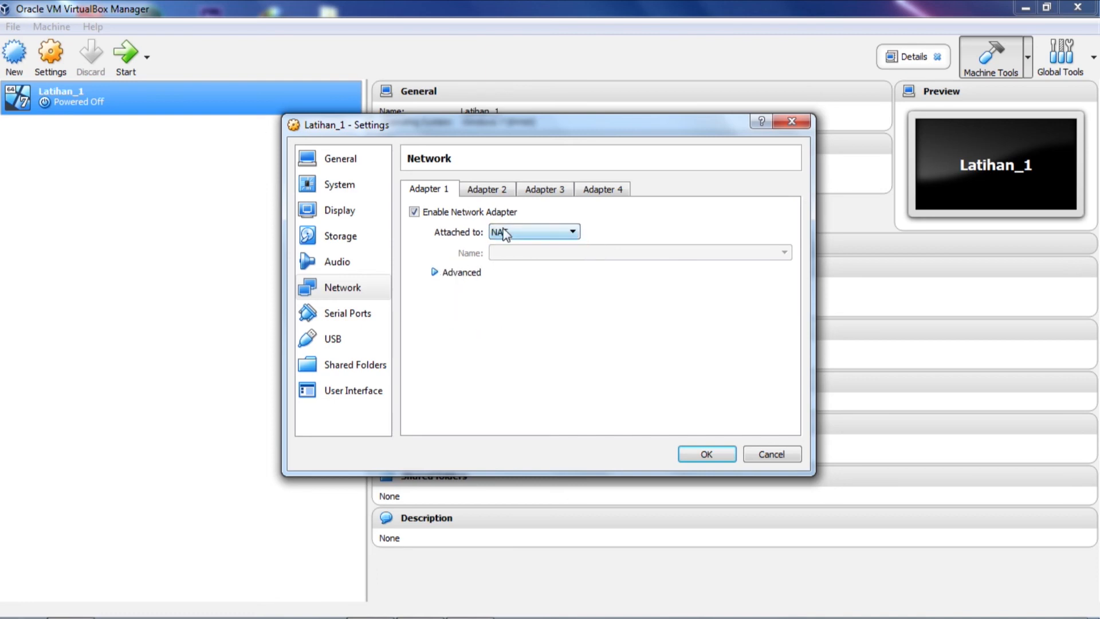
Attach network Adapter 1 to the Host-only Adapter
left_click(503, 233)
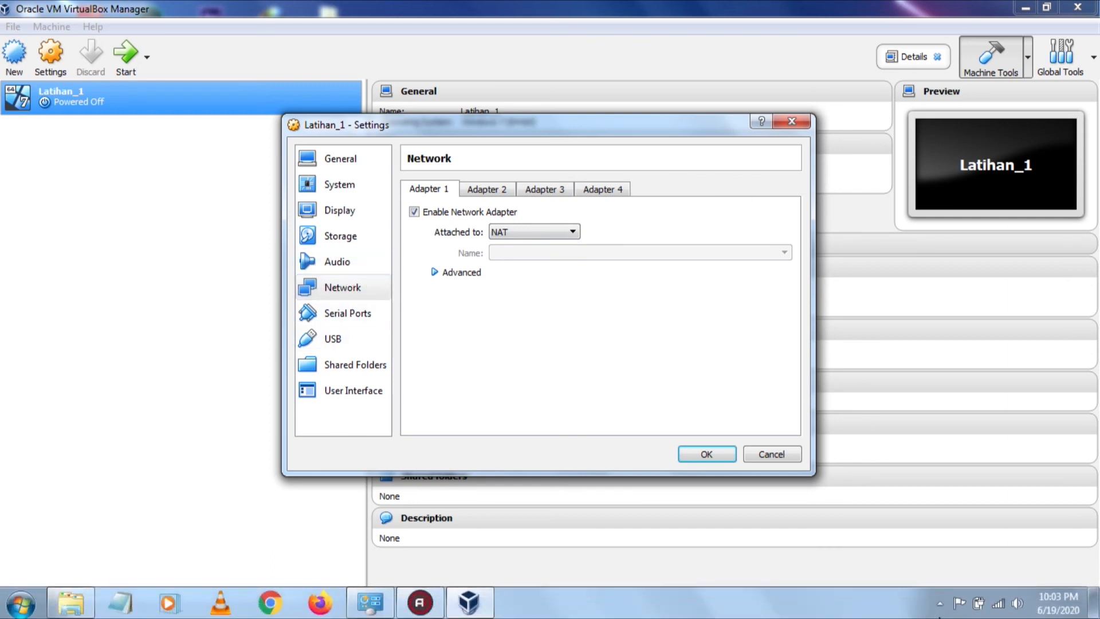
right_click(746, 611)
left_click(633, 315)
left_click(571, 232)
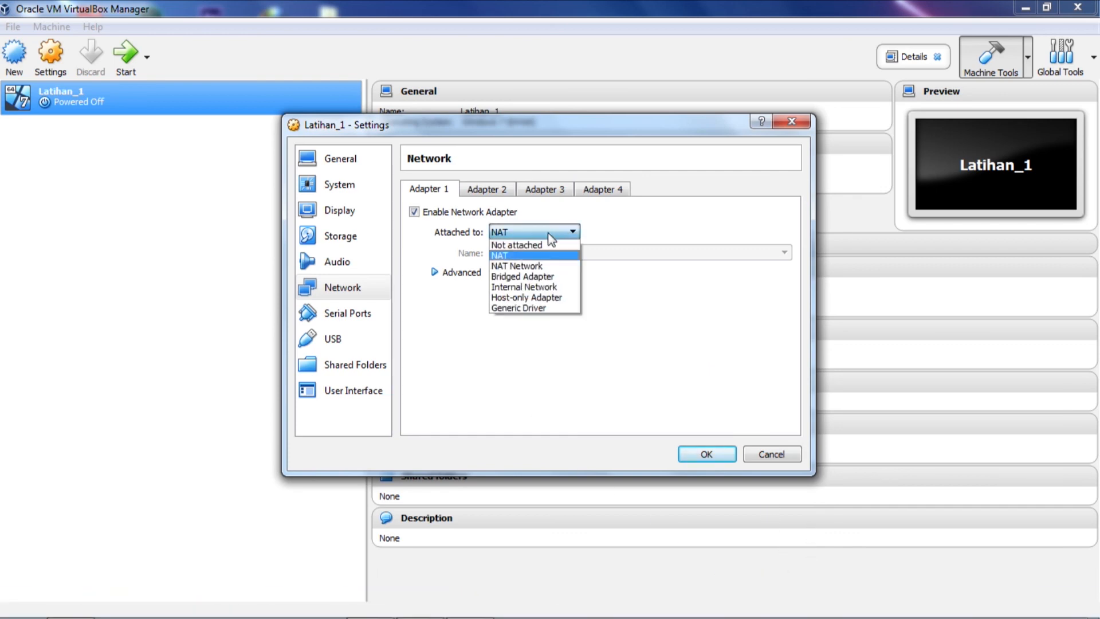
left_click(527, 299)
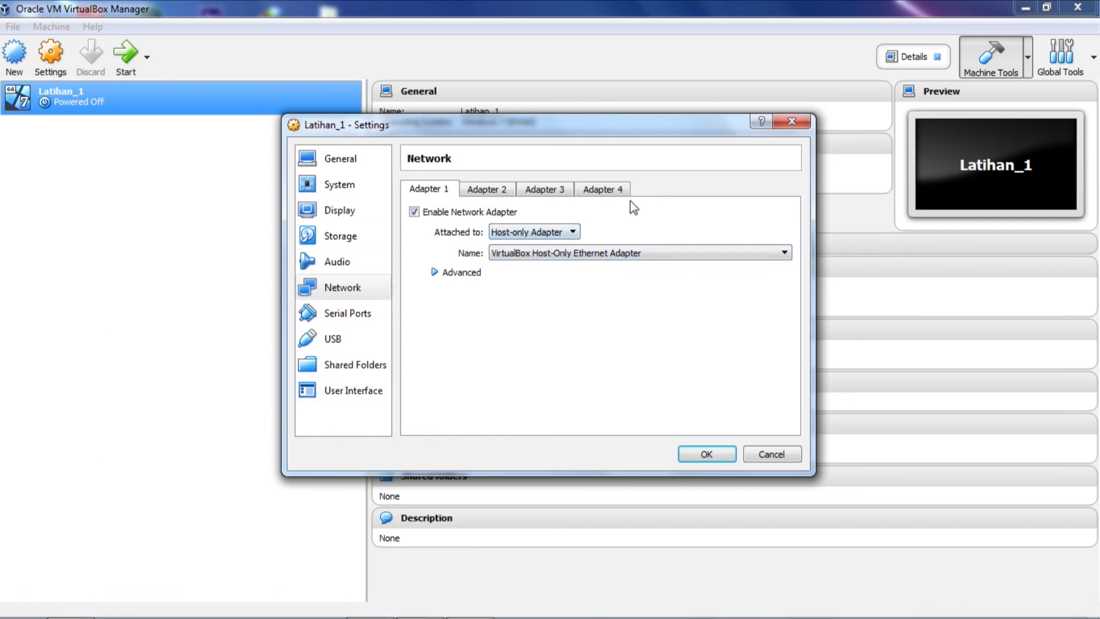
Switch to the Windows Control Panel and open the host's adapter settings through Network and Internet and the Network and Sharing Center
left_click(20, 602)
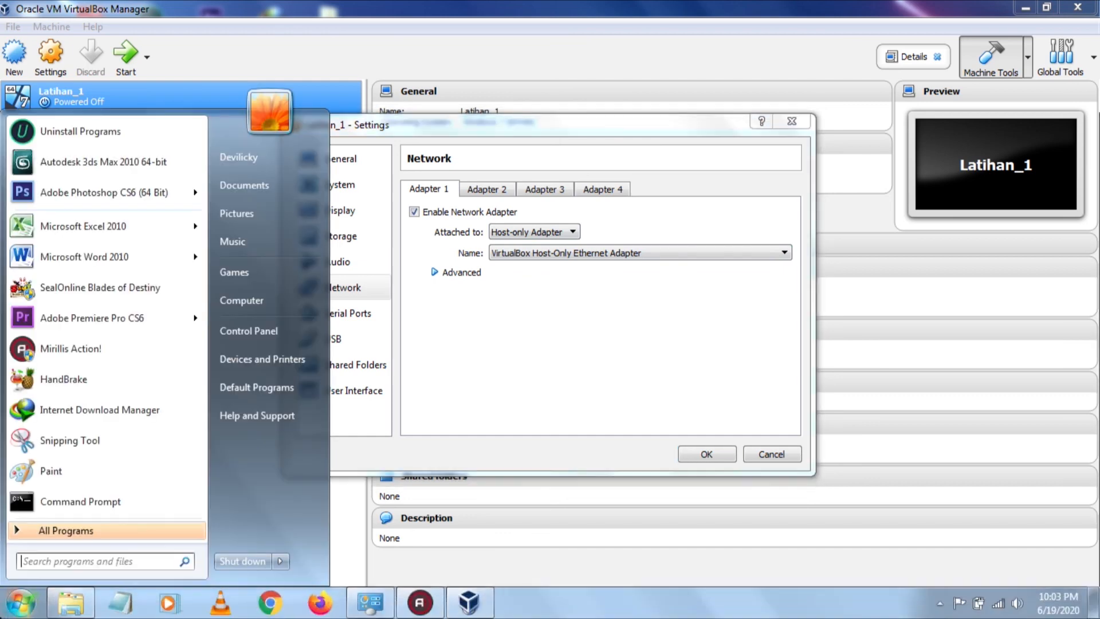
left_click(280, 332)
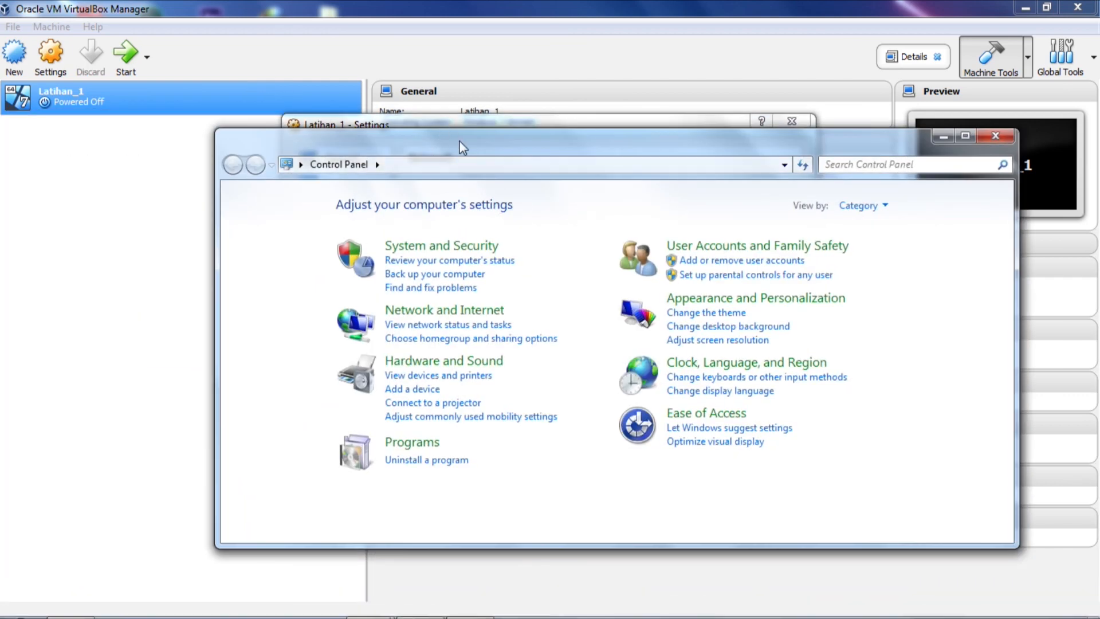
left_click_drag(459, 143, 467, 71)
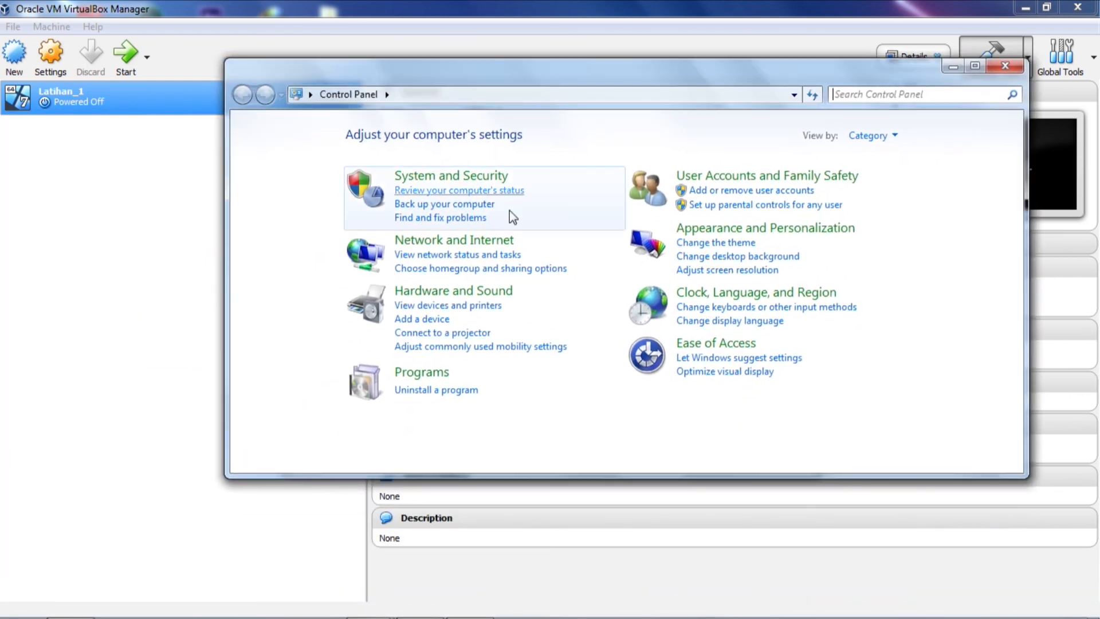
left_click(485, 242)
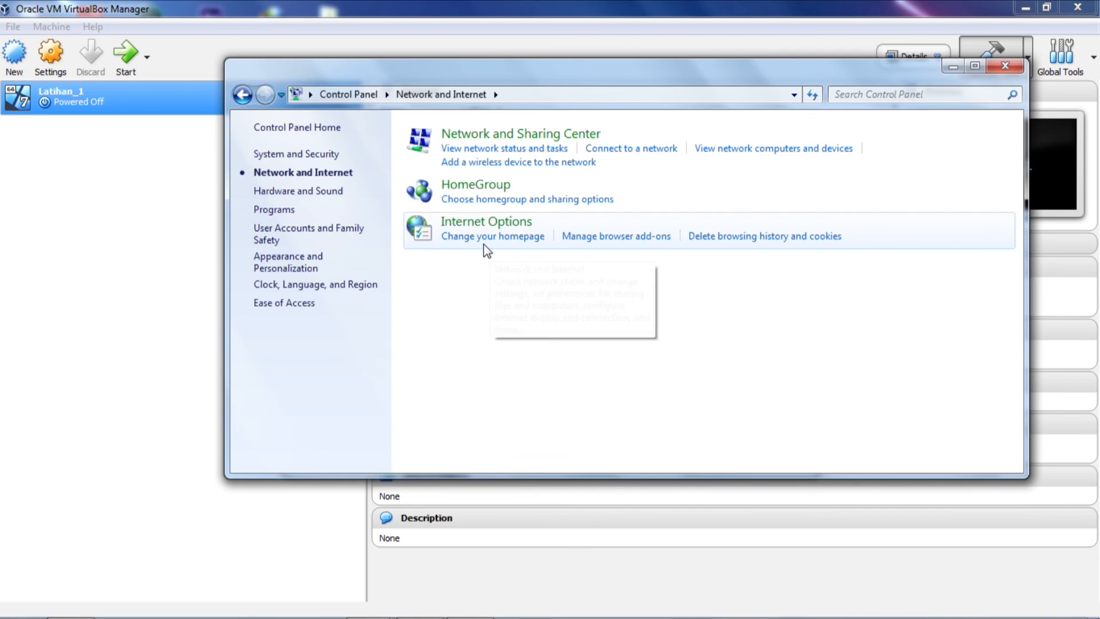
left_click(503, 135)
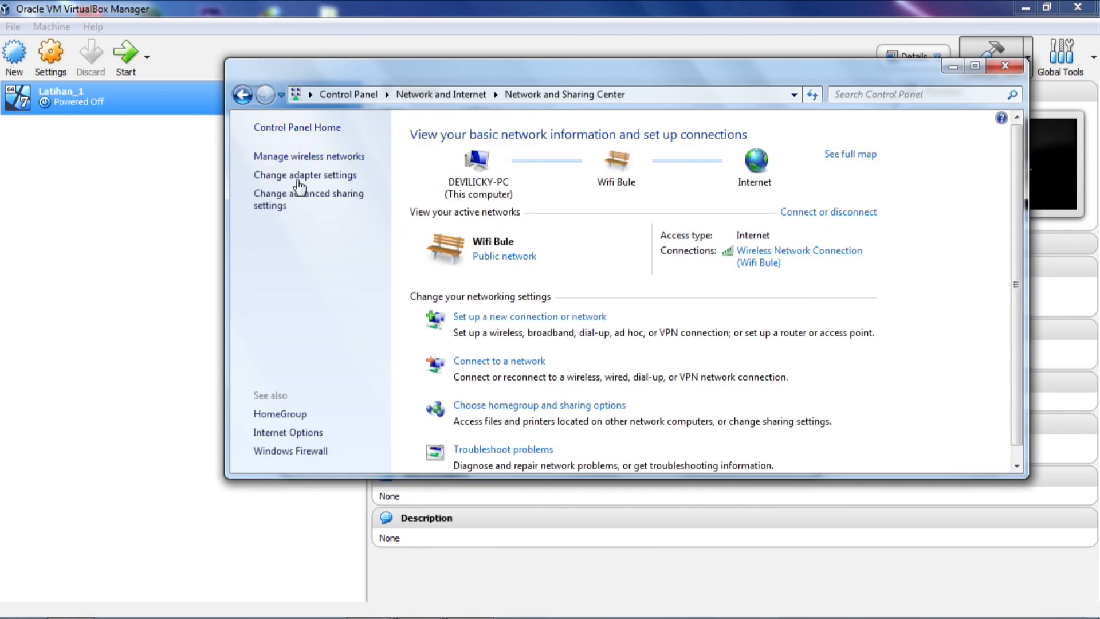
left_click(298, 176)
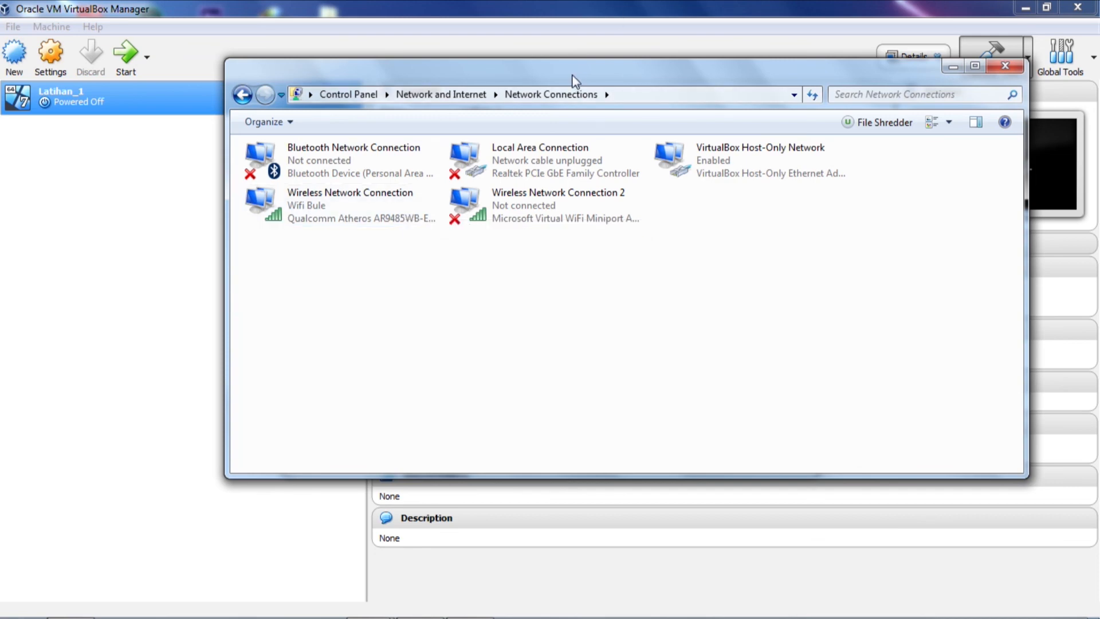
Arrange Network Connections and the Latihan_1 settings so both show, and locate the VirtualBox Host-Only Network connection matching Adapter 1's name
left_click_drag(574, 81, 689, 194)
left_click(453, 120)
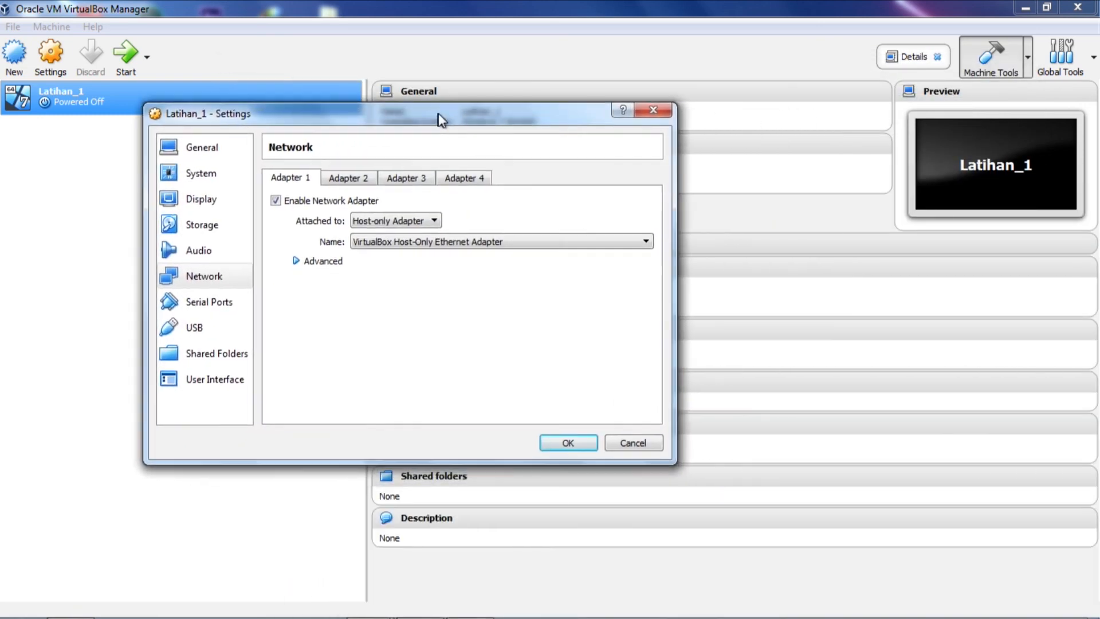
left_click_drag(452, 119, 296, 94)
mouse_move(370, 616)
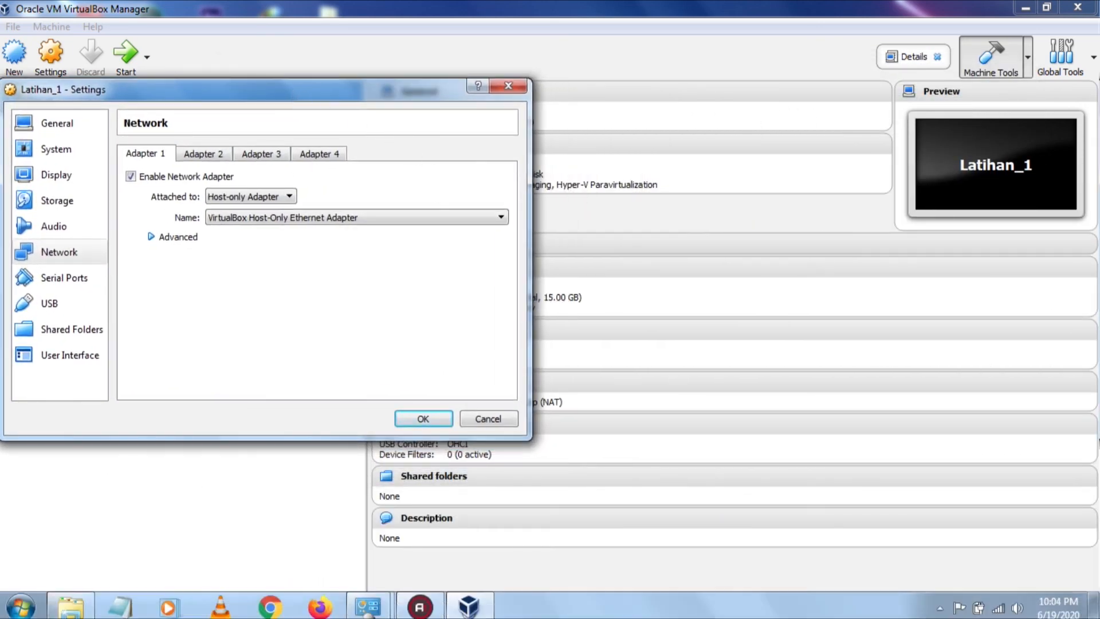
left_click(422, 545)
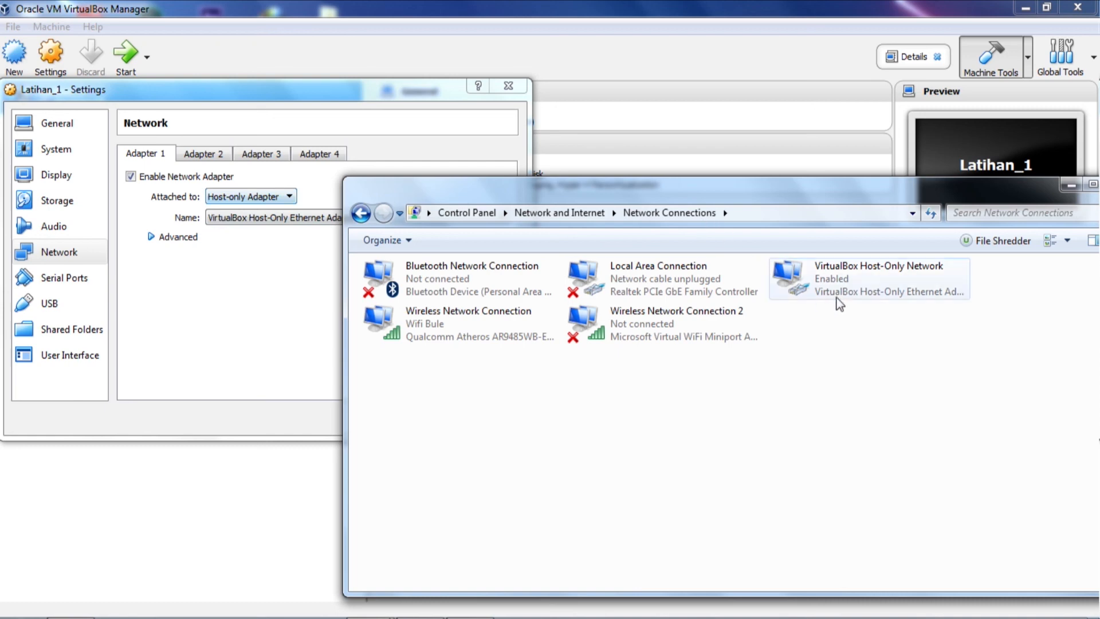
left_click(831, 281)
left_click_drag(641, 178, 335, 277)
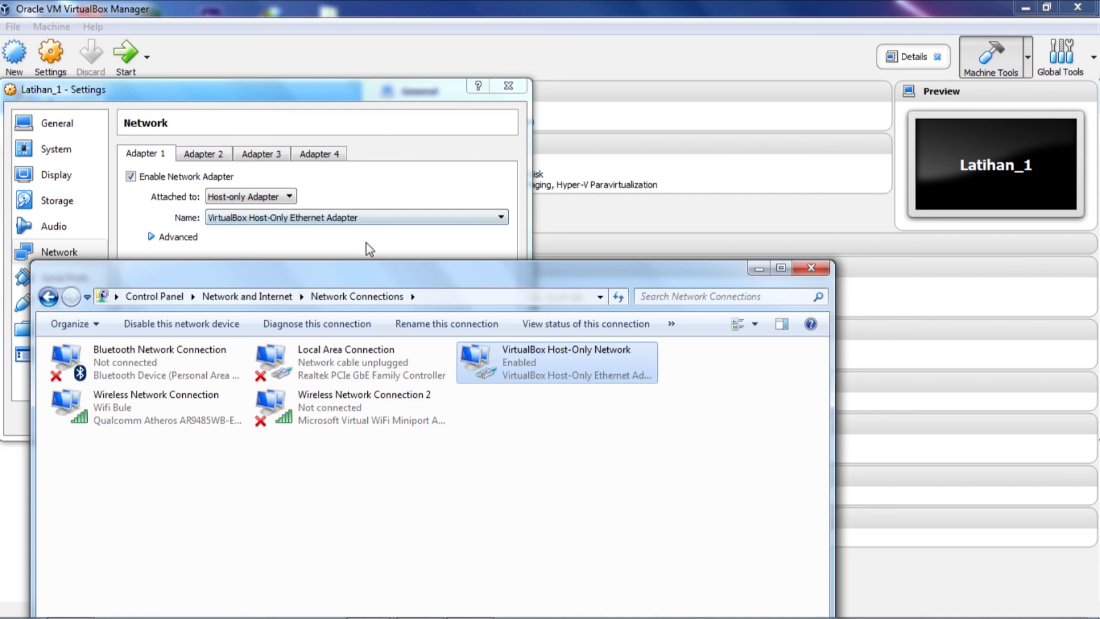
Return to the Latihan_1 settings and accept the Host-only Adapter network configuration
left_click(455, 243)
left_click(431, 415)
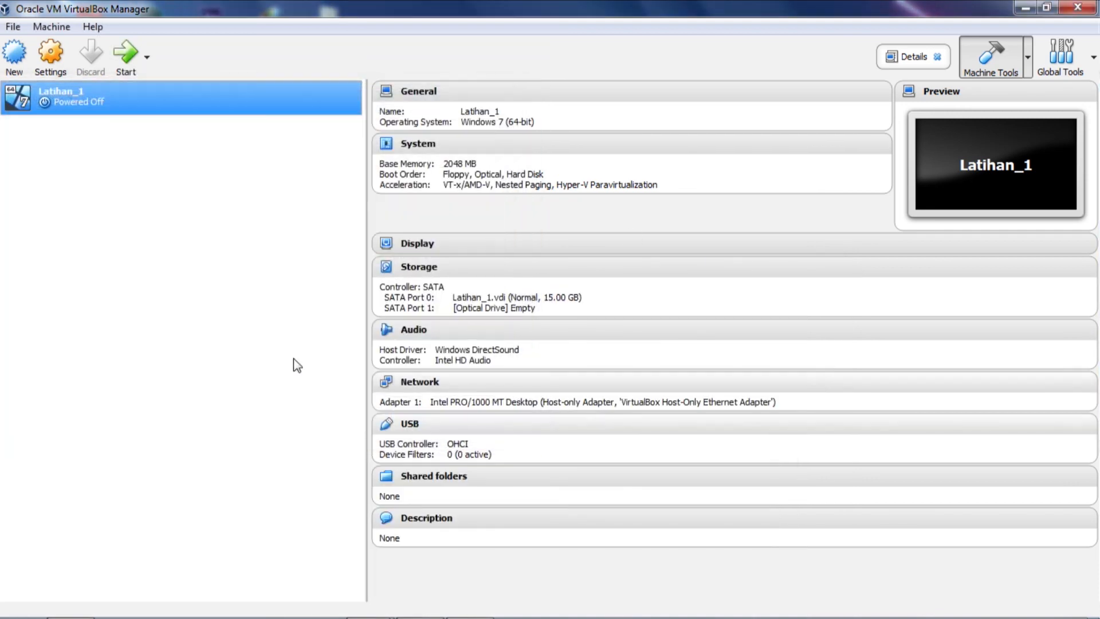